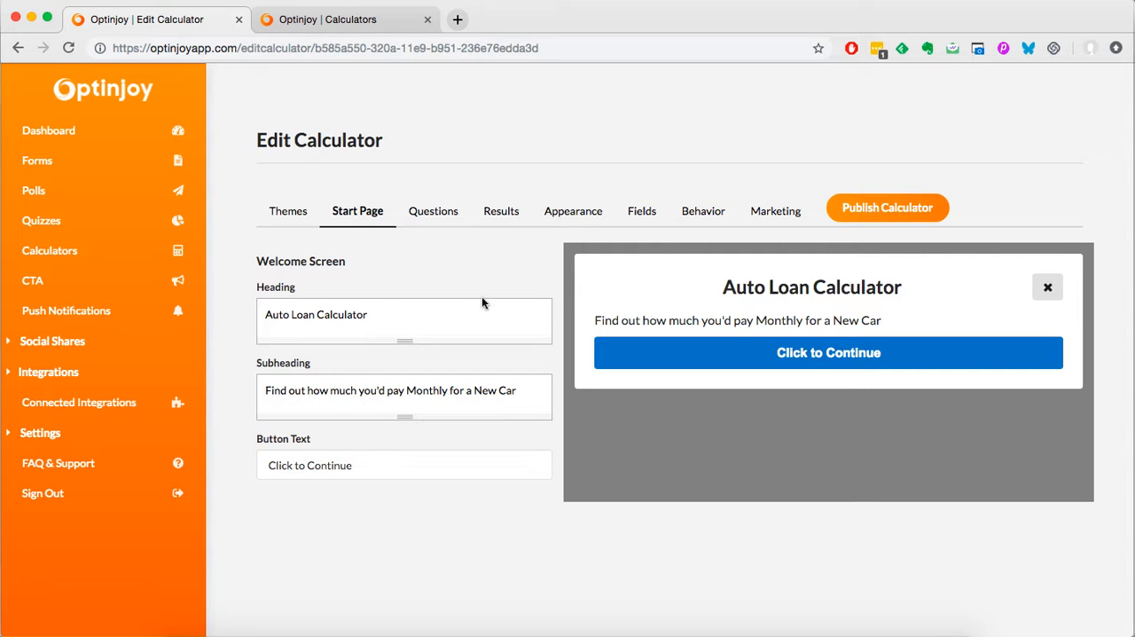
Step: Look through the existing Auto Loan Calculator's questions, results, appearance and start page settings
{"action": "left_click", "coordinate": [427, 214]}
{"action": "left_click", "coordinate": [510, 212]}
{"action": "left_click", "coordinate": [558, 216]}
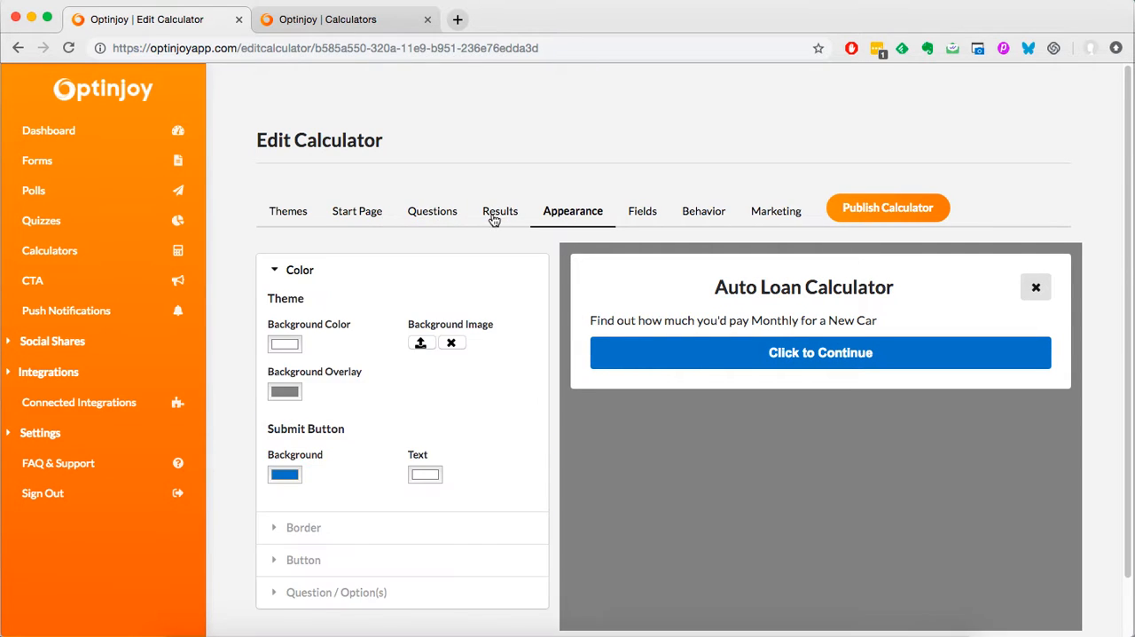
{"action": "left_click", "coordinate": [365, 217]}
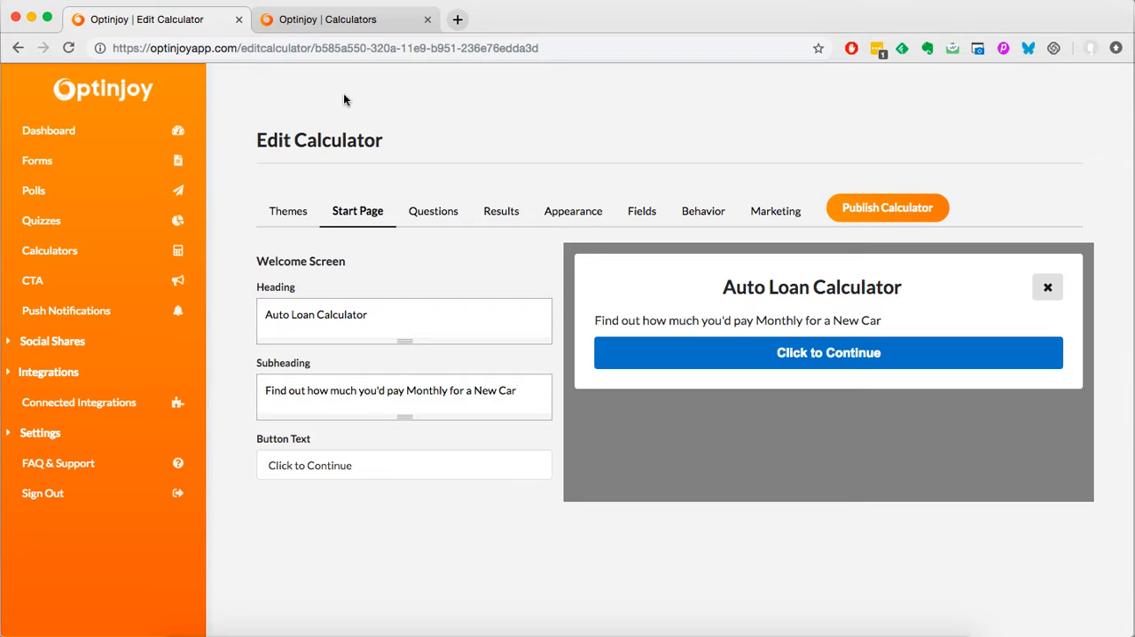
Step: Create a new calculator named calculator_test from the list of calculators
{"action": "left_click", "coordinate": [330, 22]}
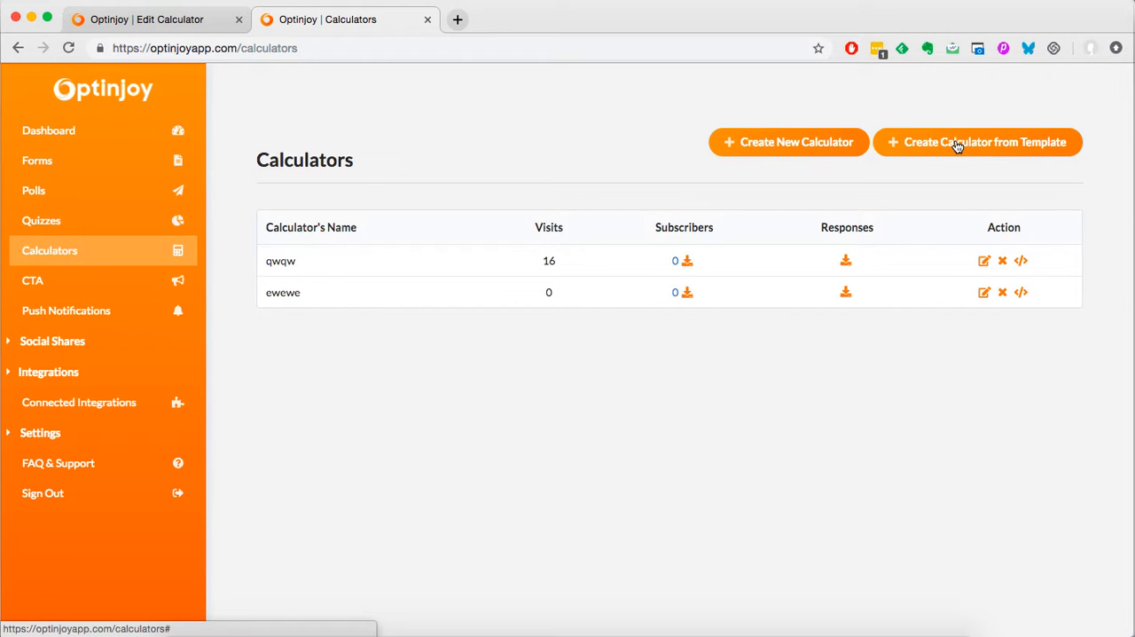
{"action": "left_click", "coordinate": [761, 142]}
{"action": "type", "text": "calculator_test"}
{"action": "left_click", "coordinate": [704, 383]}
{"action": "left_click", "coordinate": [704, 413]}
{"action": "left_click", "coordinate": [734, 449]}
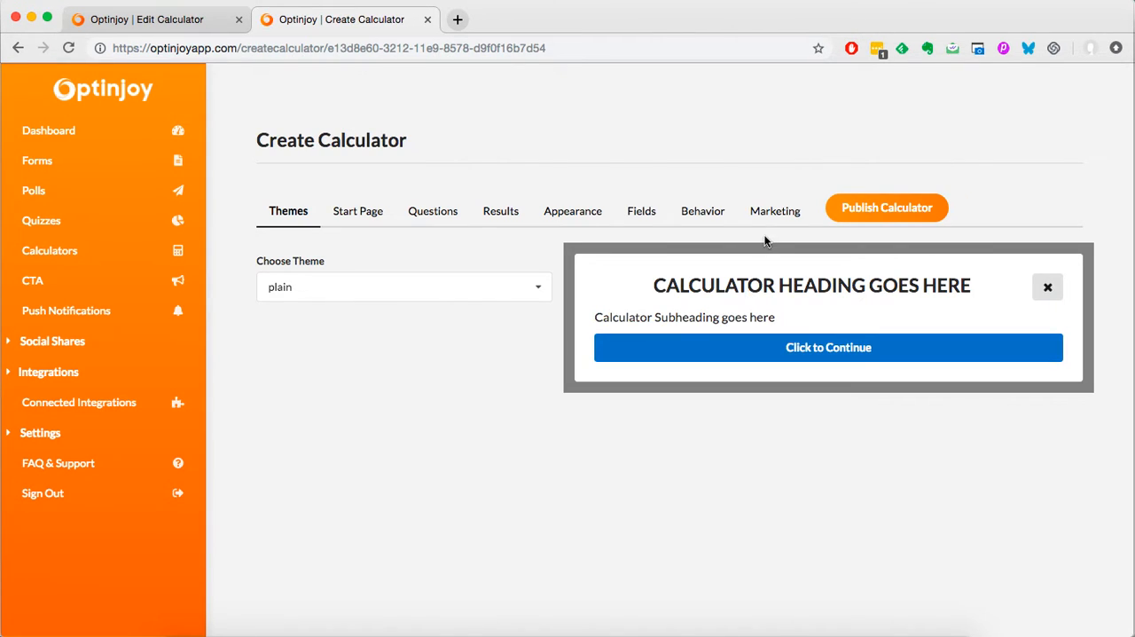
Step: Replace the new calculator's start page heading with "Auto Loan Calculator", copied from the existing calculator
{"action": "left_click", "coordinate": [351, 222]}
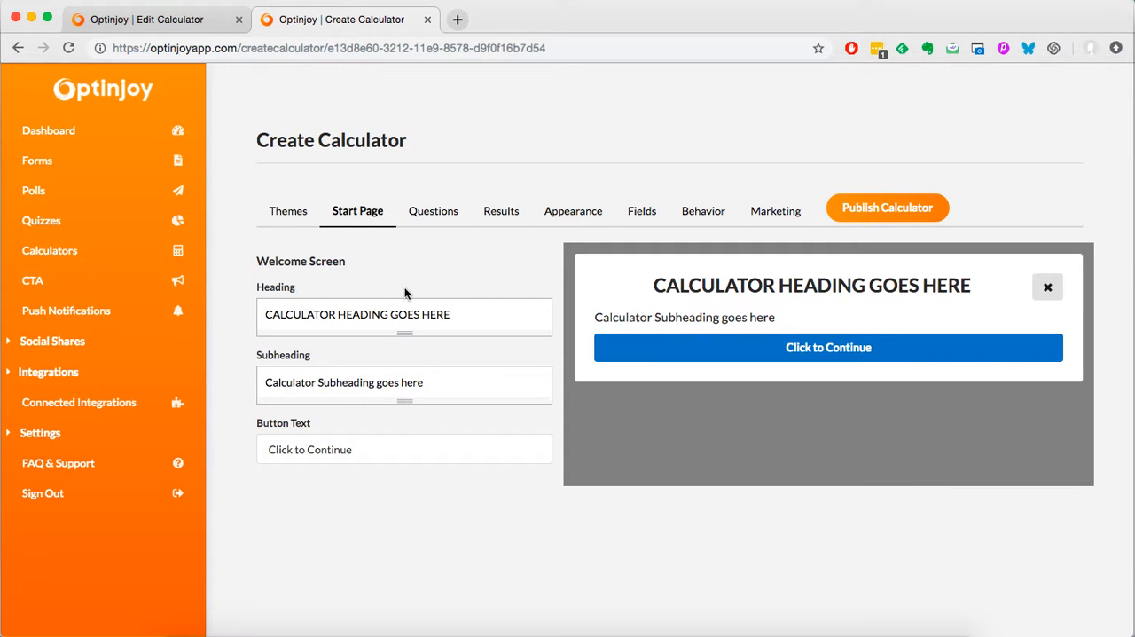
{"action": "left_click", "coordinate": [404, 319]}
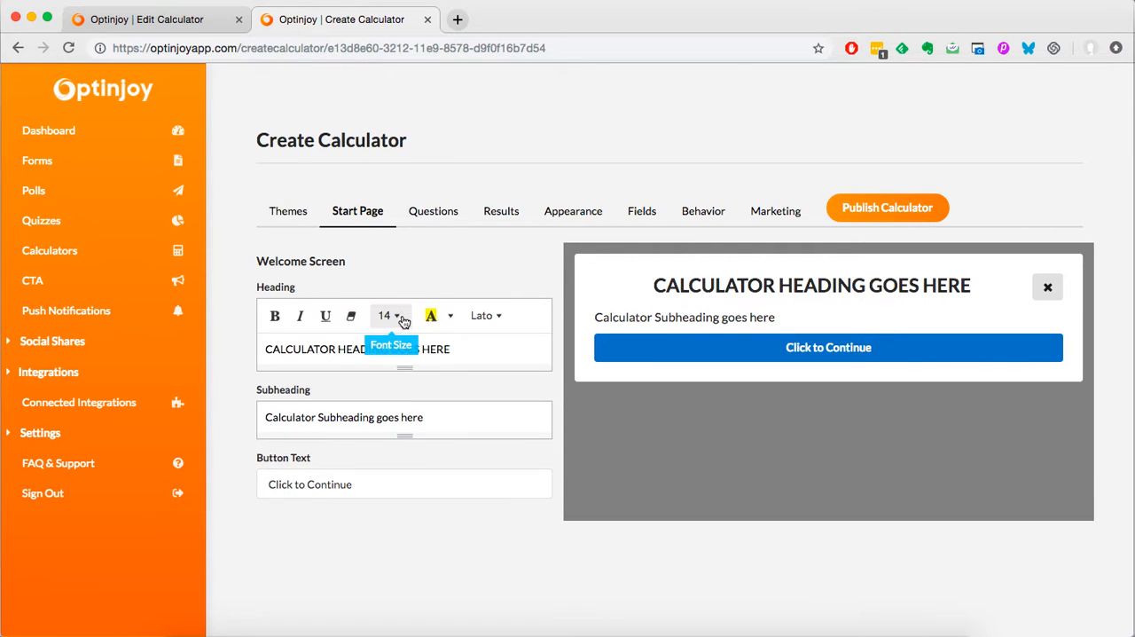
{"action": "left_click", "coordinate": [155, 21]}
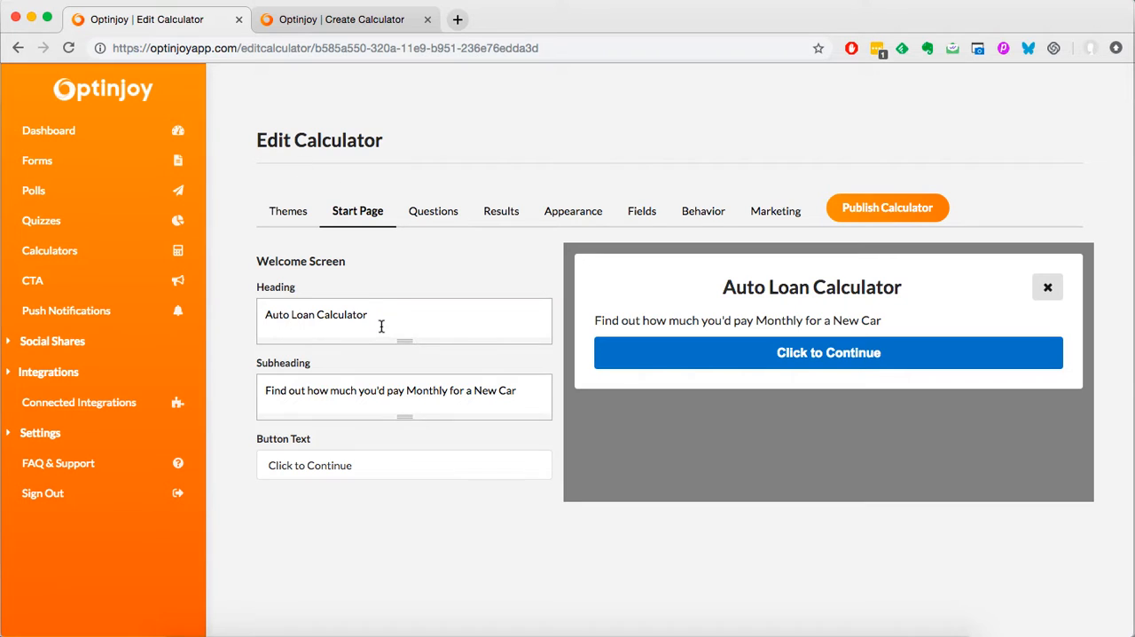
{"action": "left_click", "coordinate": [381, 325]}
{"action": "key", "text": "super+a"}
{"action": "key", "text": "super+c"}
{"action": "left_click", "coordinate": [340, 23]}
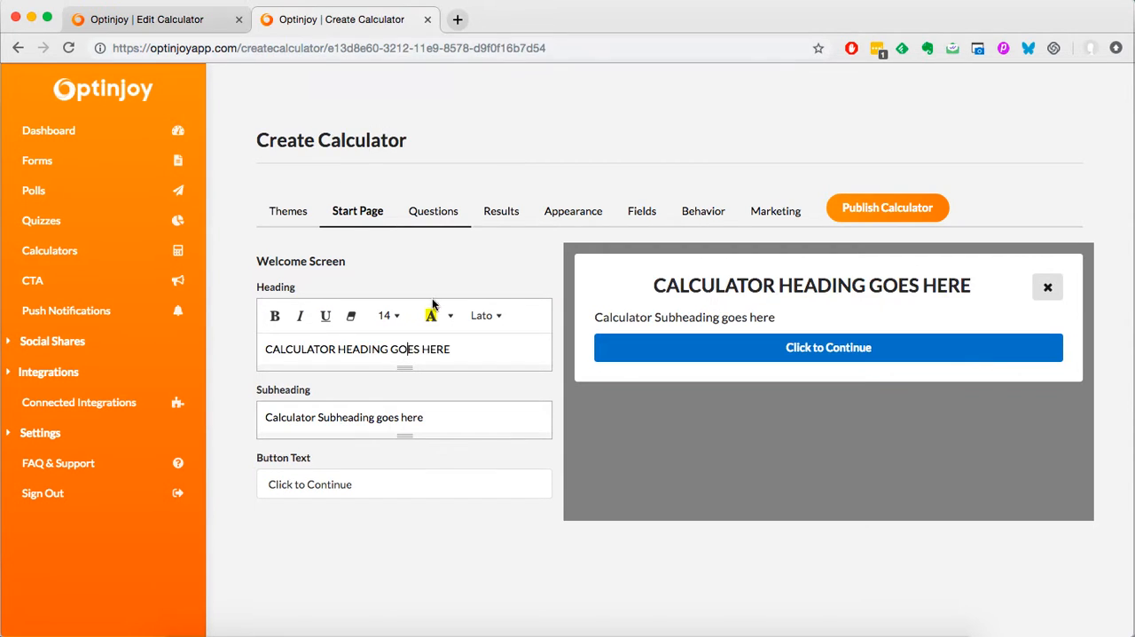
{"action": "key", "text": "super+a"}
{"action": "key", "text": "BackSpace"}
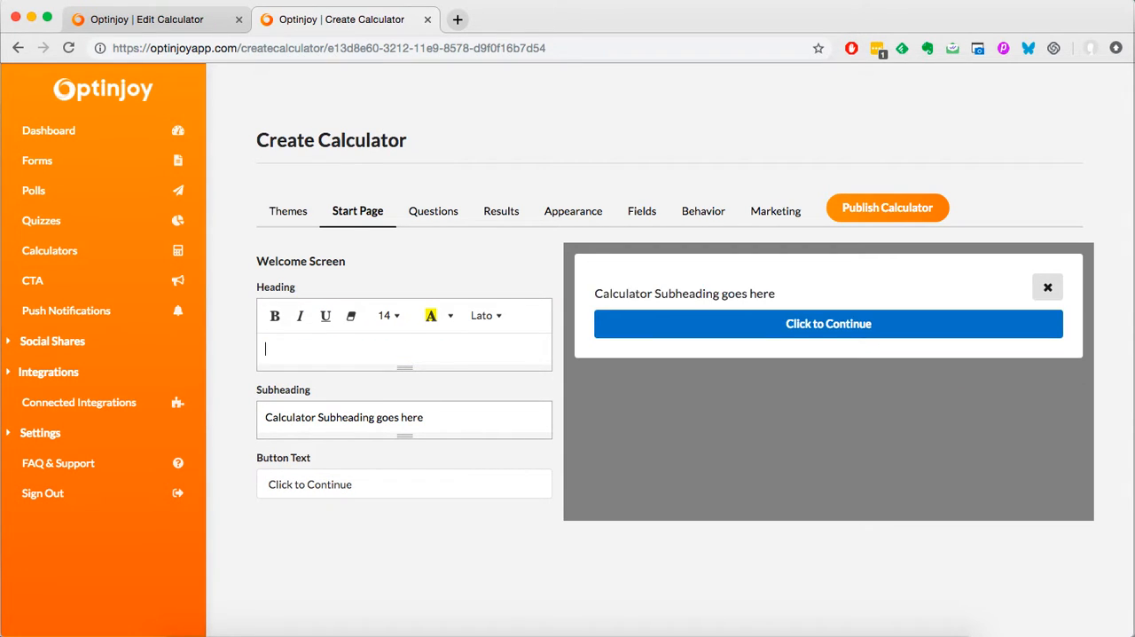
{"action": "key", "text": "super+v"}
Step: Replace the new calculator's subheading with "Find out how much you'd pay Monthly for a New Car", copied from the existing calculator
{"action": "left_click", "coordinate": [180, 23]}
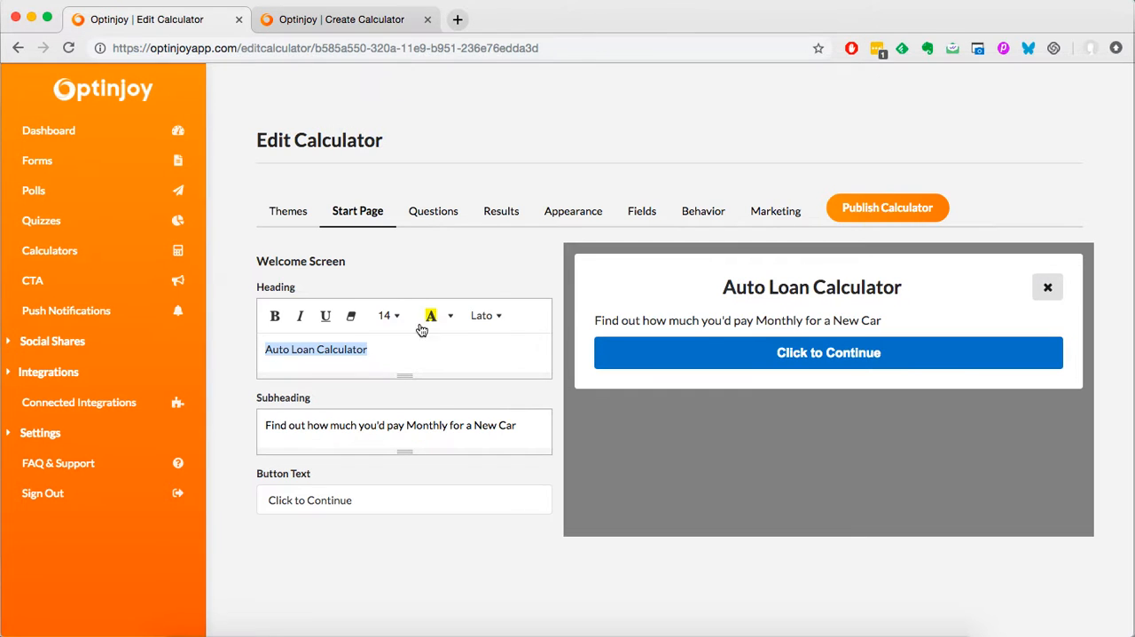
{"action": "left_click", "coordinate": [439, 432]}
{"action": "key", "text": "super+a"}
{"action": "key", "text": "super+c"}
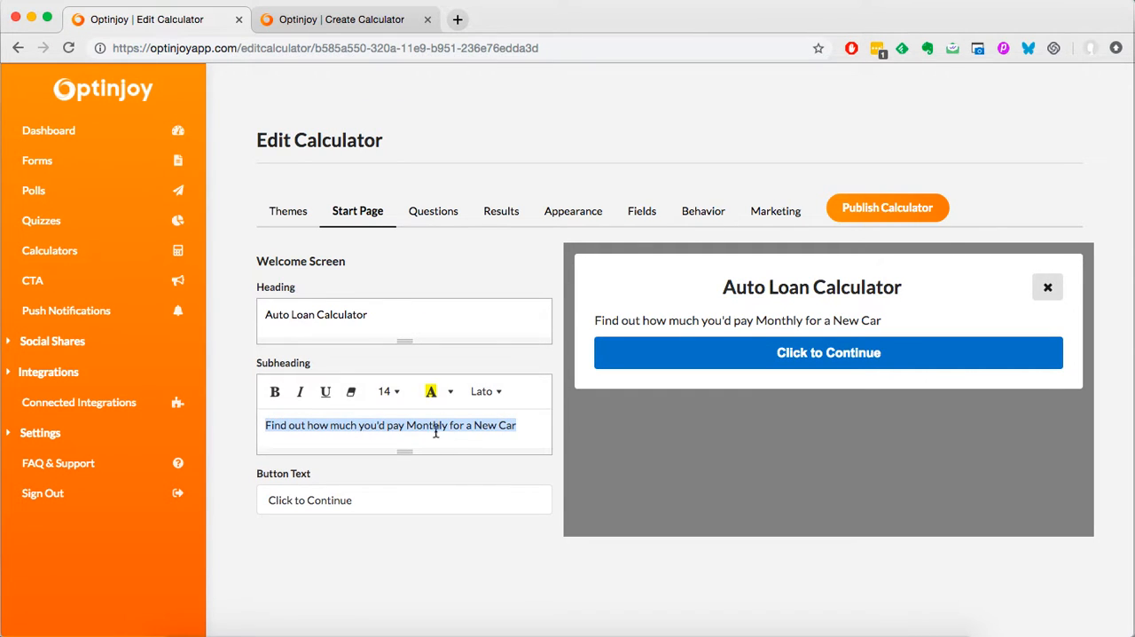
{"action": "left_click", "coordinate": [308, 14]}
{"action": "left_click", "coordinate": [403, 418]}
{"action": "key", "text": "super+a"}
{"action": "key", "text": "super+v"}
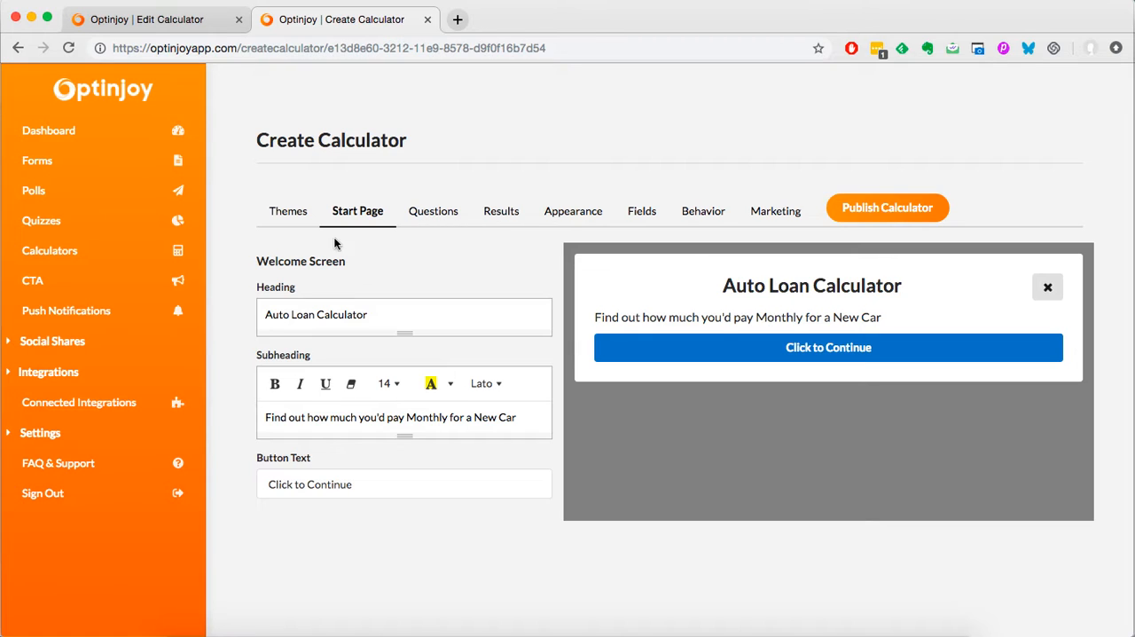
Step: Start a new question and title it "Total Loan Amount?", copying the wording from the existing calculator's first question
{"action": "left_click", "coordinate": [432, 217]}
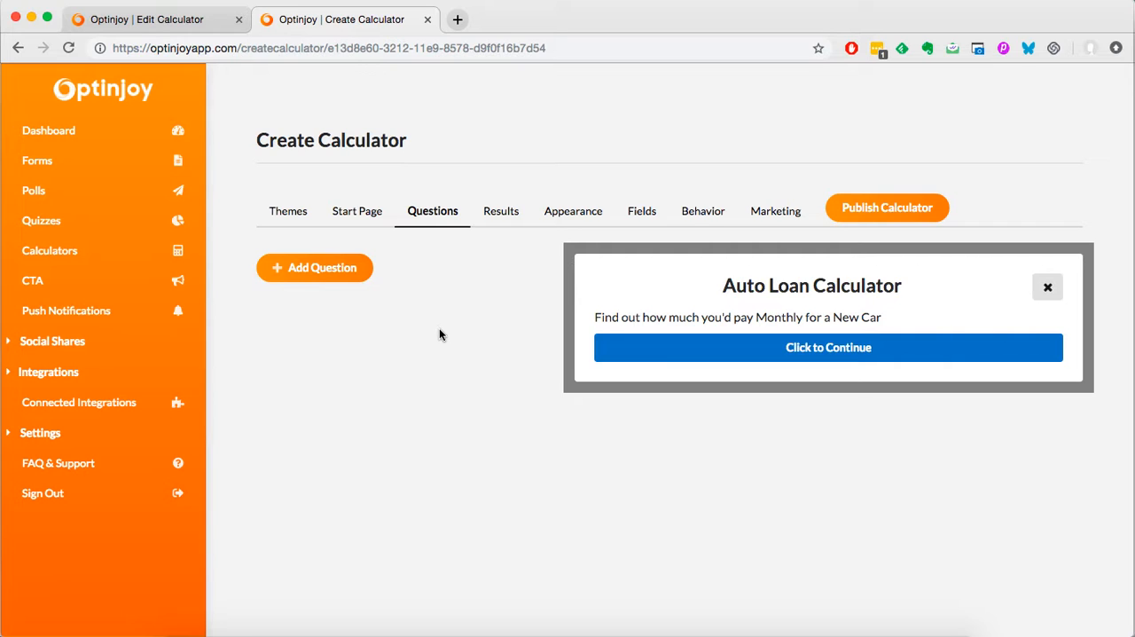
{"action": "left_click", "coordinate": [330, 273]}
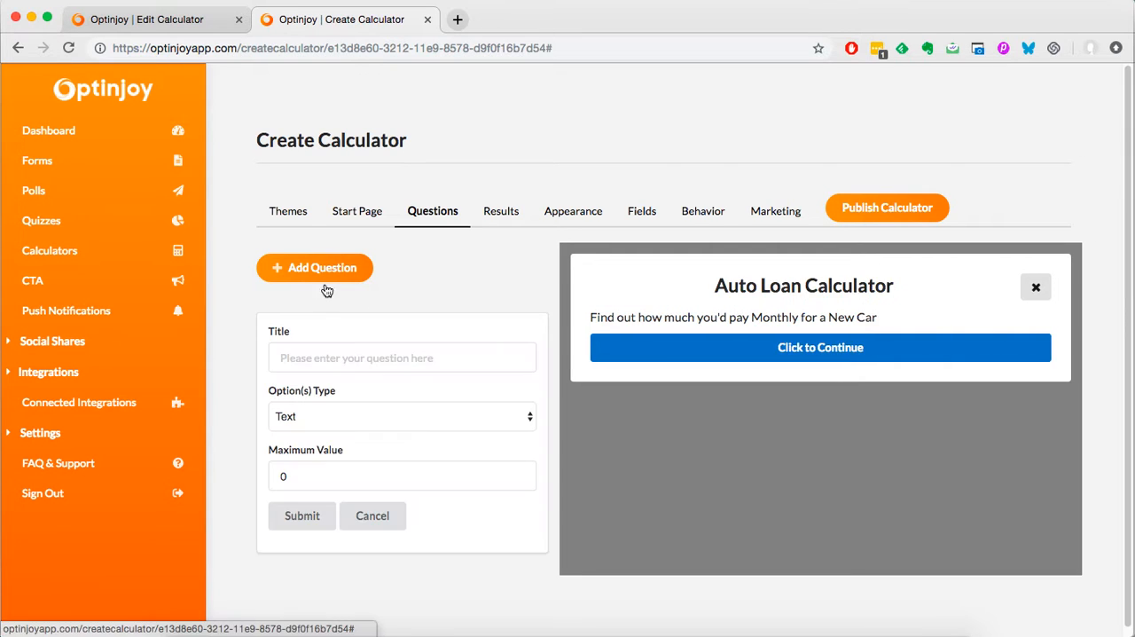
{"action": "left_click", "coordinate": [178, 19]}
{"action": "left_click", "coordinate": [427, 219]}
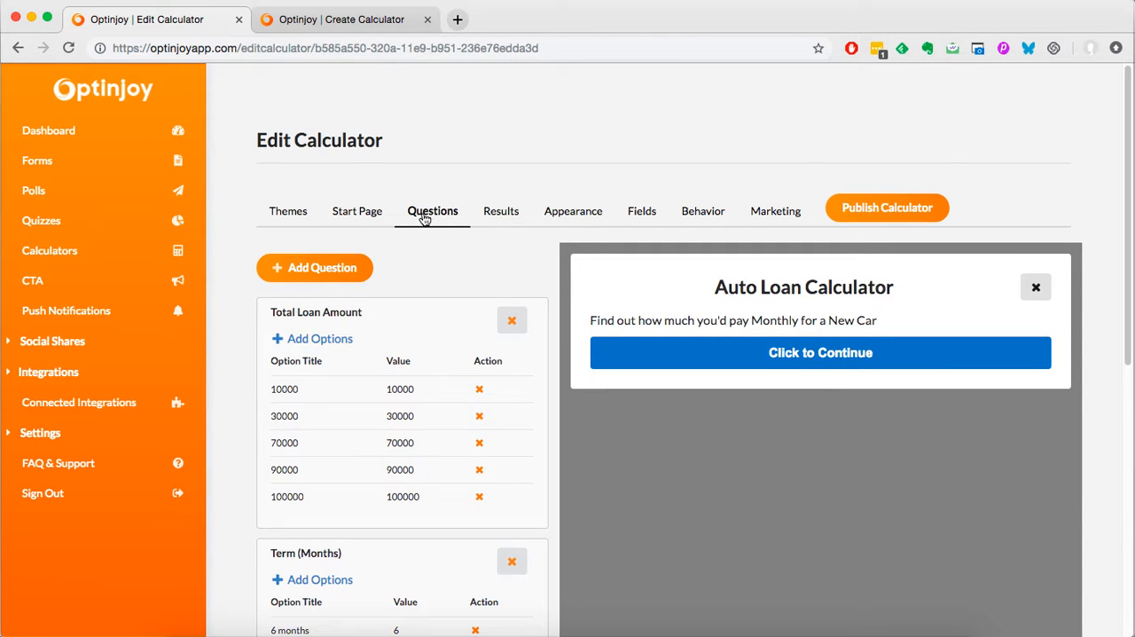
{"action": "scroll", "coordinate": [439, 253], "scroll_direction": "down", "scroll_amount": 2}
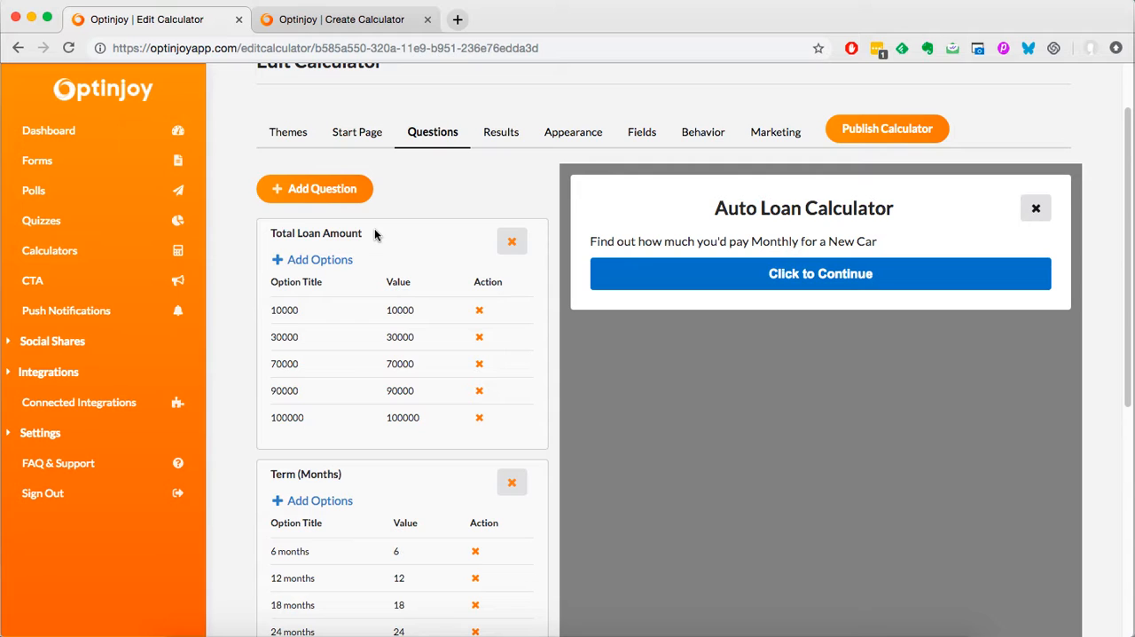
{"action": "left_click_drag", "start_coordinate": [374, 233], "coordinate": [269, 233]}
{"action": "key", "text": "super+c"}
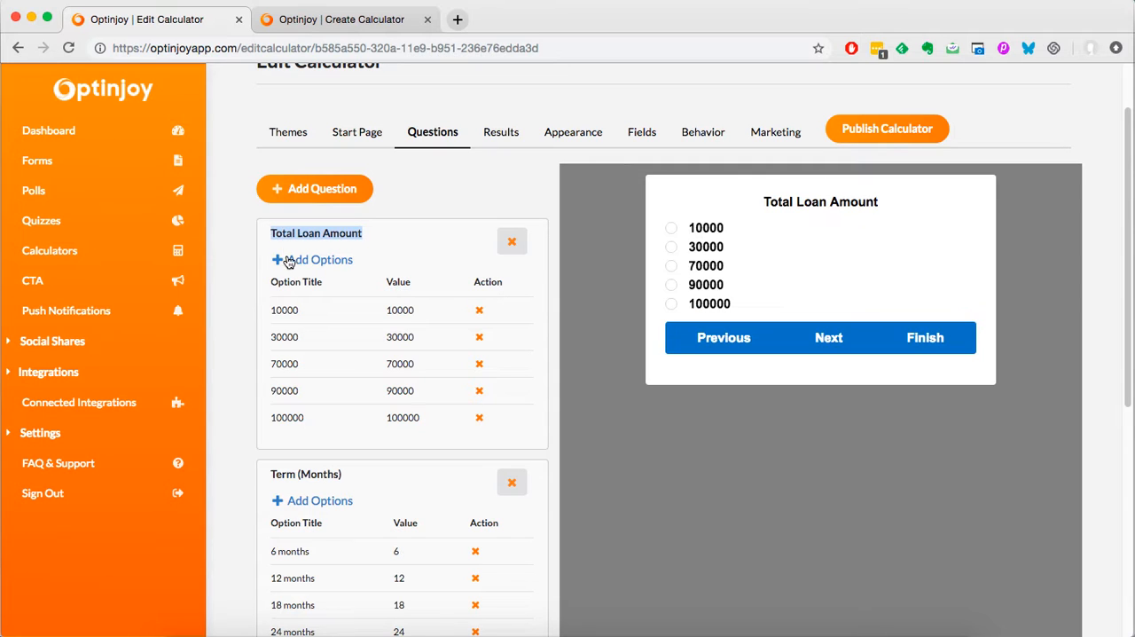
{"action": "left_click", "coordinate": [417, 26]}
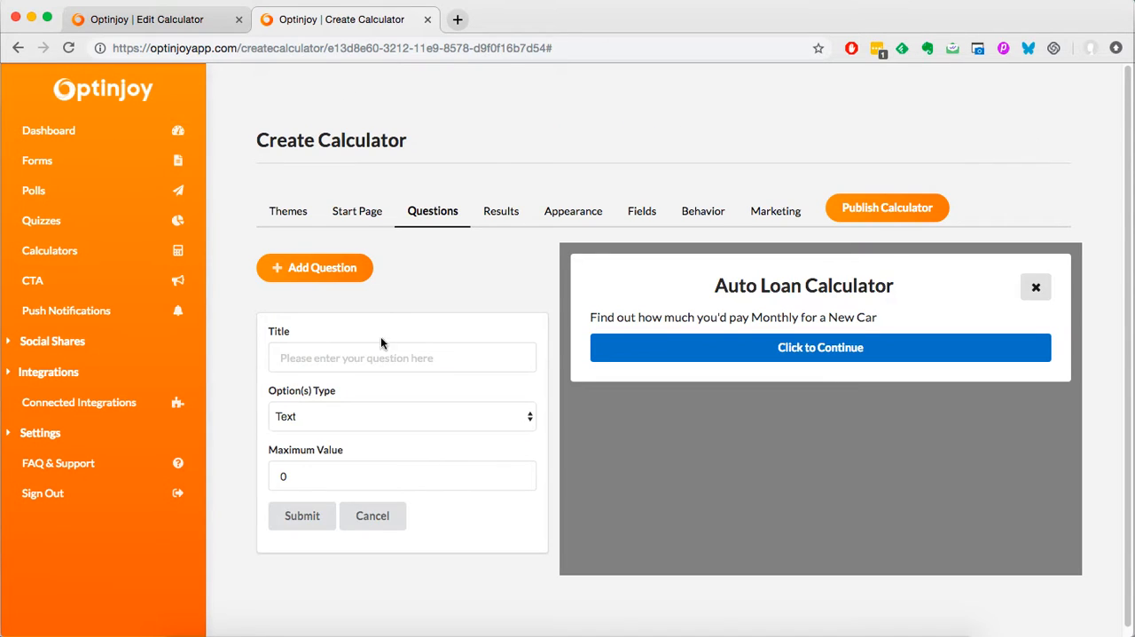
{"action": "left_click", "coordinate": [322, 358]}
{"action": "key", "text": "super+v"}
{"action": "type", "text": "?"}
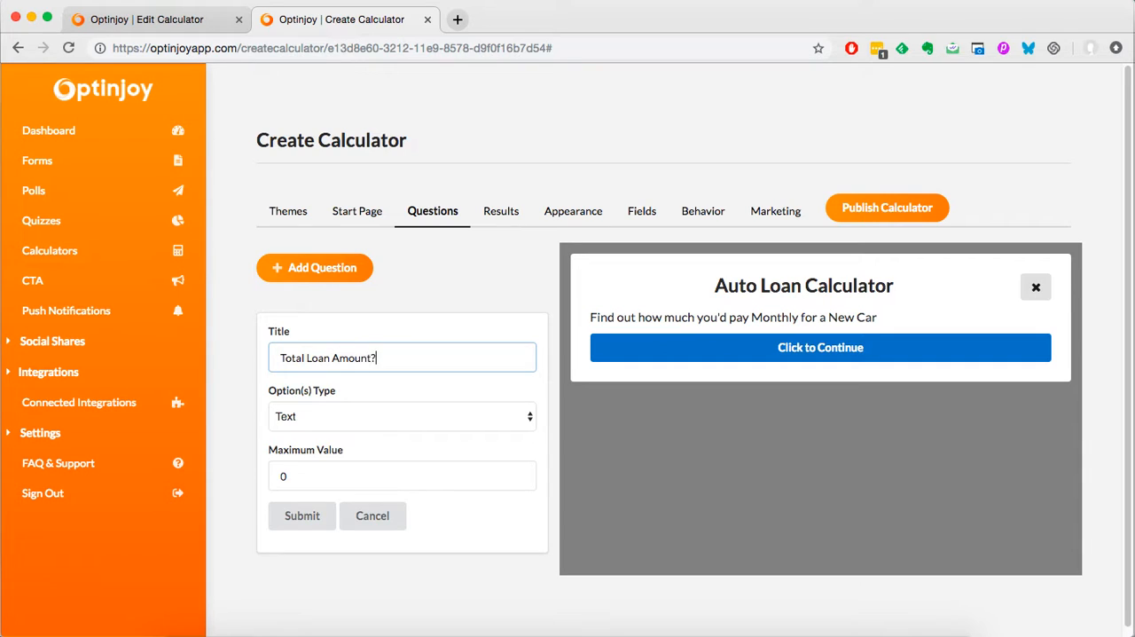
Step: Set the question's maximum value to 100000 and submit the question
{"action": "left_click", "coordinate": [332, 482]}
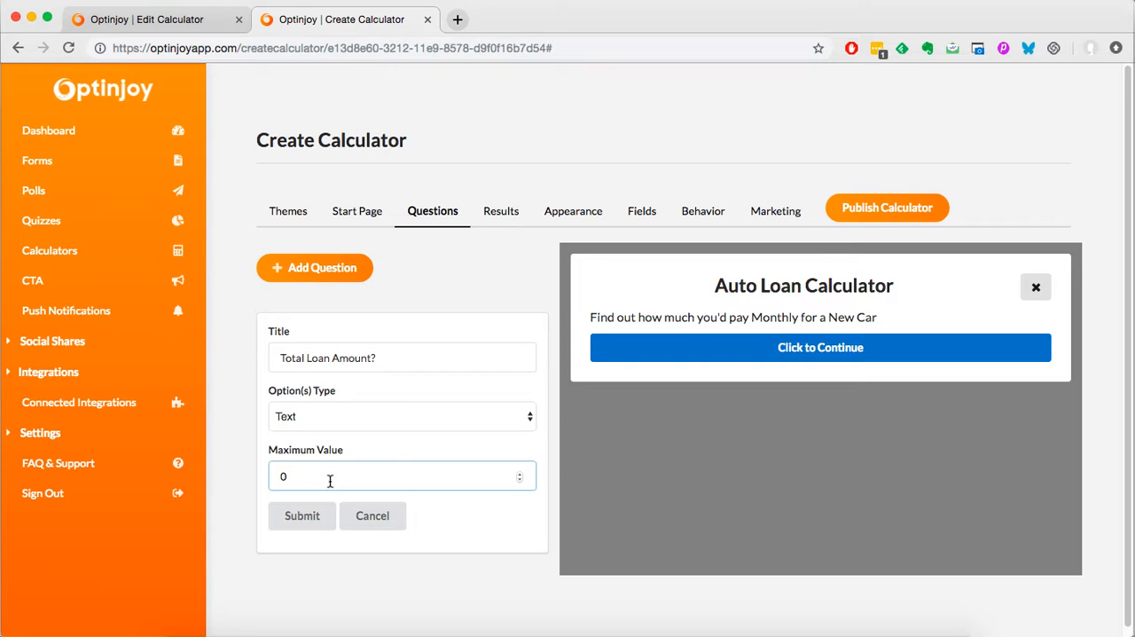
{"action": "key", "text": "BackSpace"}
{"action": "type", "text": "100000"}
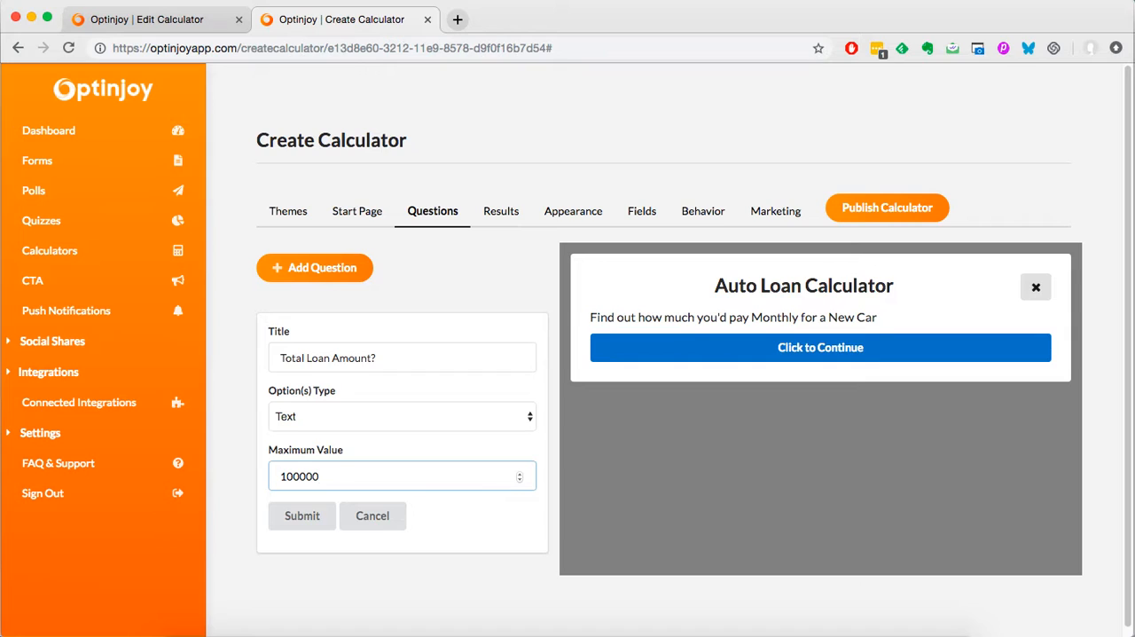
{"action": "left_click", "coordinate": [304, 516]}
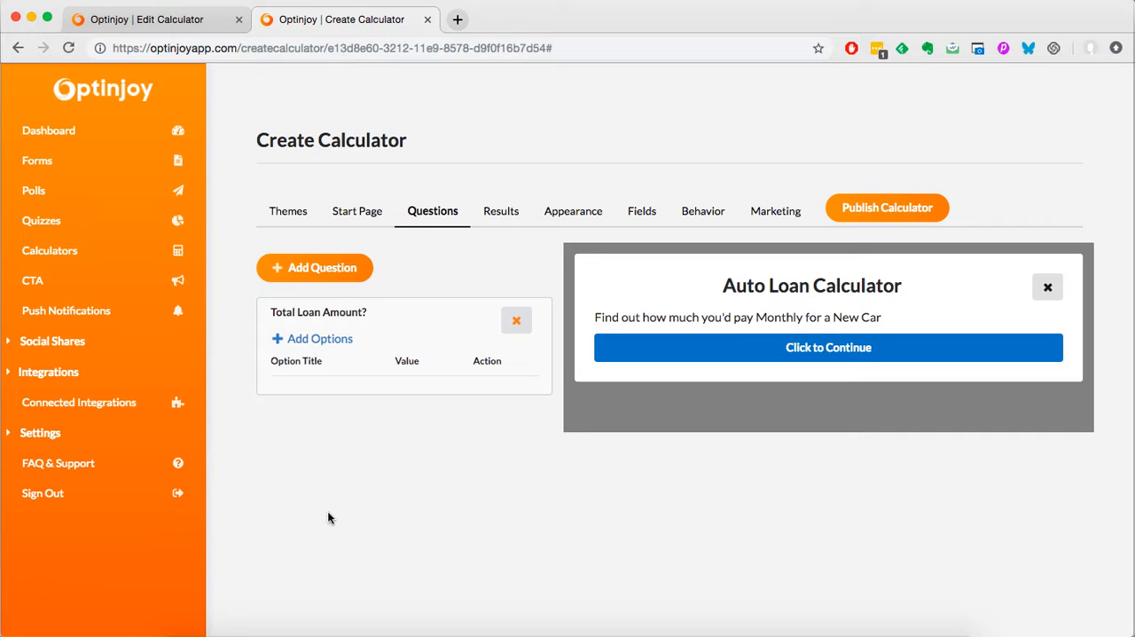
Step: Add an option titled "1000 loan amount" with the value 1000 to the Total Loan Amount? question
{"action": "left_click", "coordinate": [332, 341]}
{"action": "left_click", "coordinate": [362, 434]}
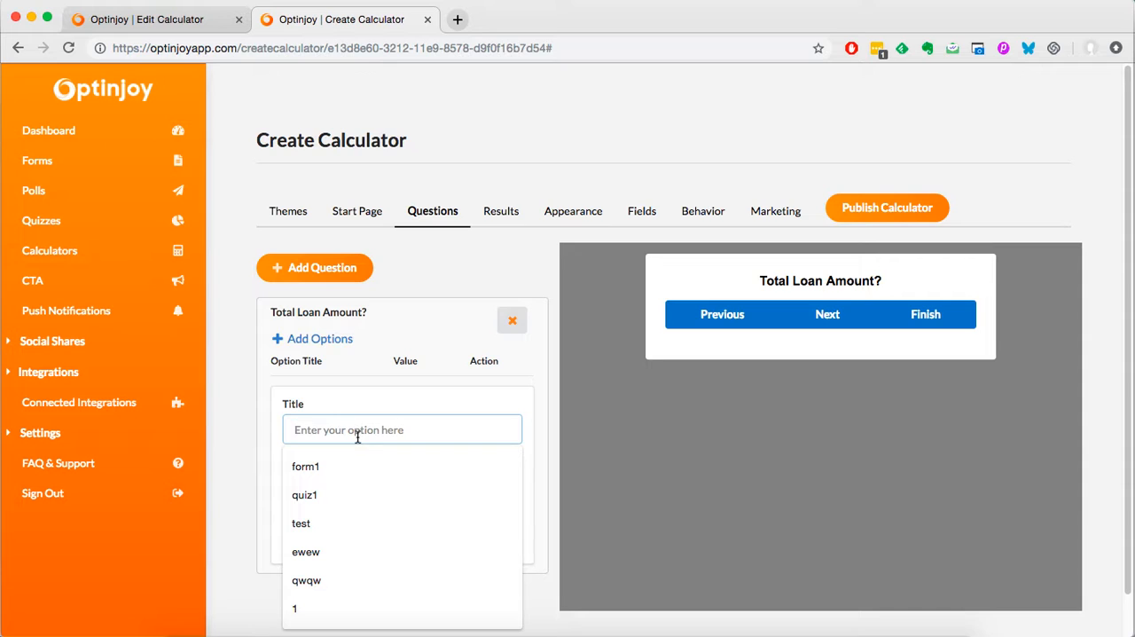
{"action": "type", "text": "1000"}
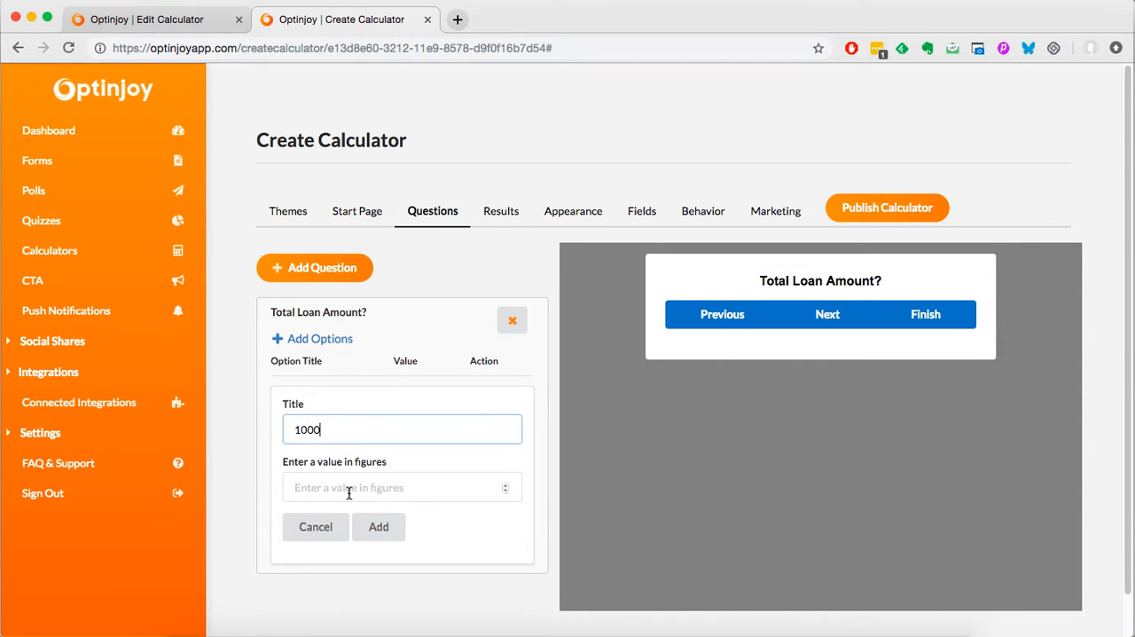
{"action": "left_click", "coordinate": [421, 492]}
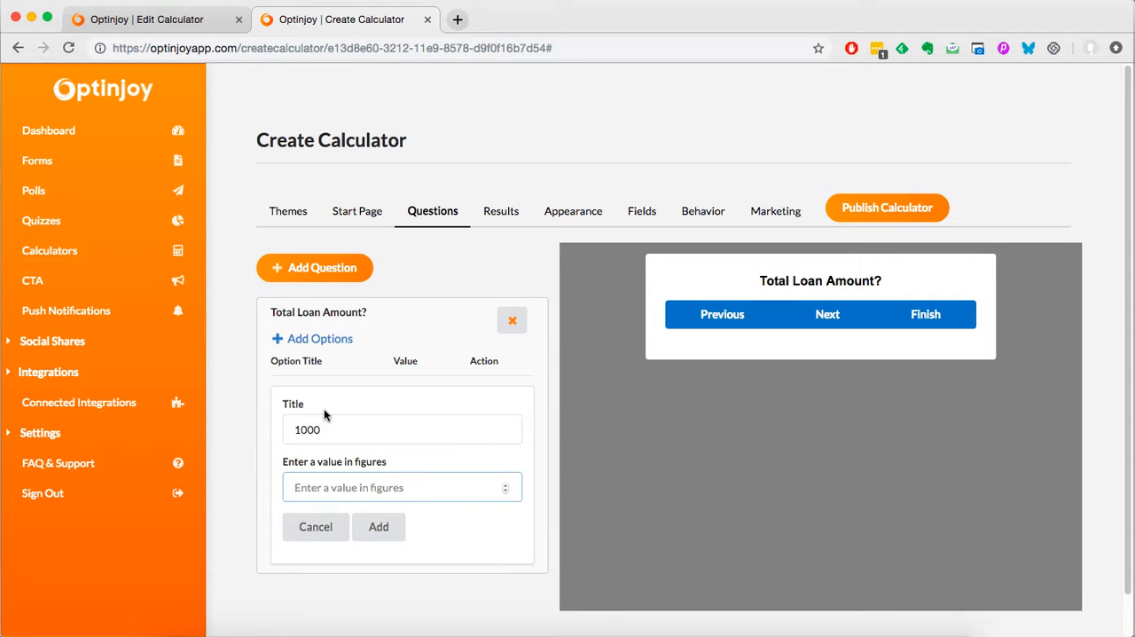
{"action": "left_click", "coordinate": [329, 430]}
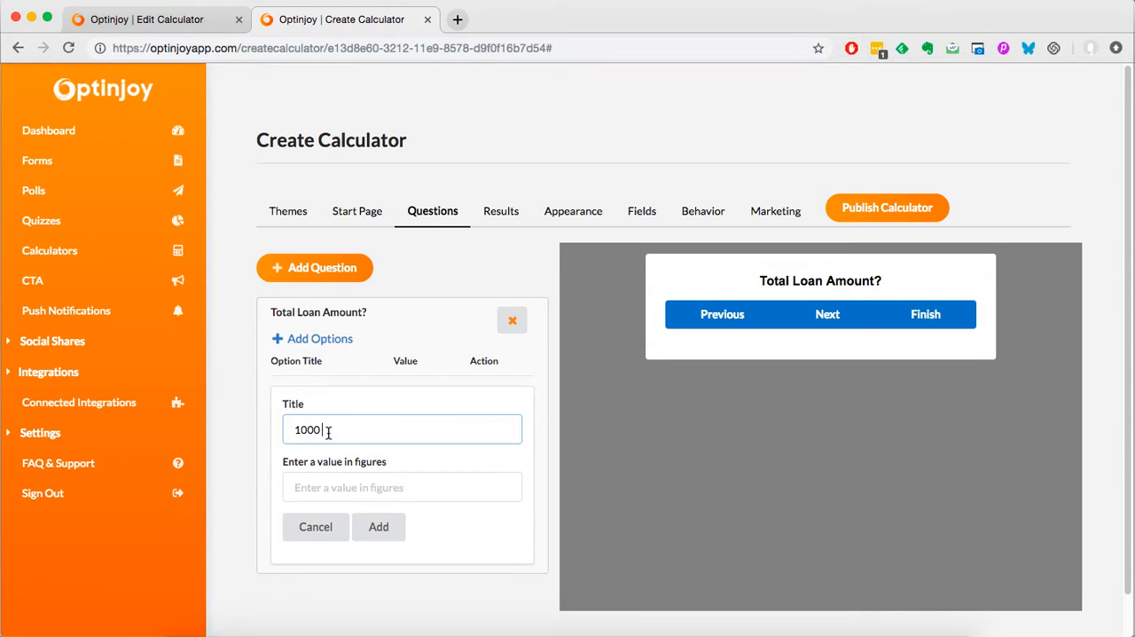
{"action": "type", "text": "loan amount"}
{"action": "left_click", "coordinate": [332, 493]}
{"action": "type", "text": "10000"}
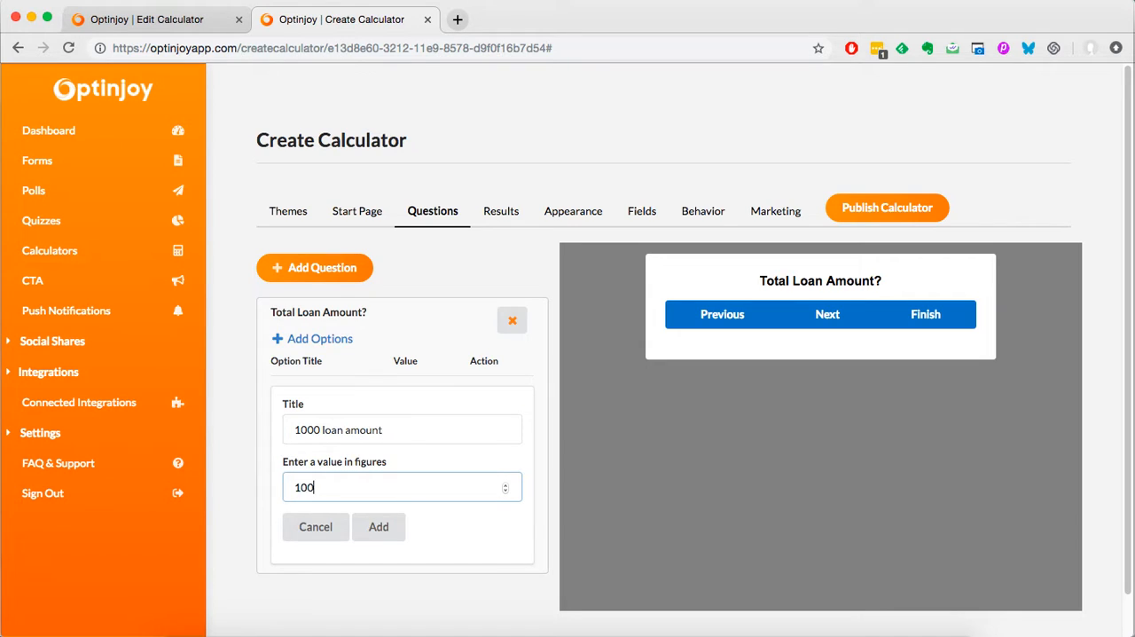
{"action": "key", "text": "BackSpace"}
{"action": "left_click", "coordinate": [395, 530]}
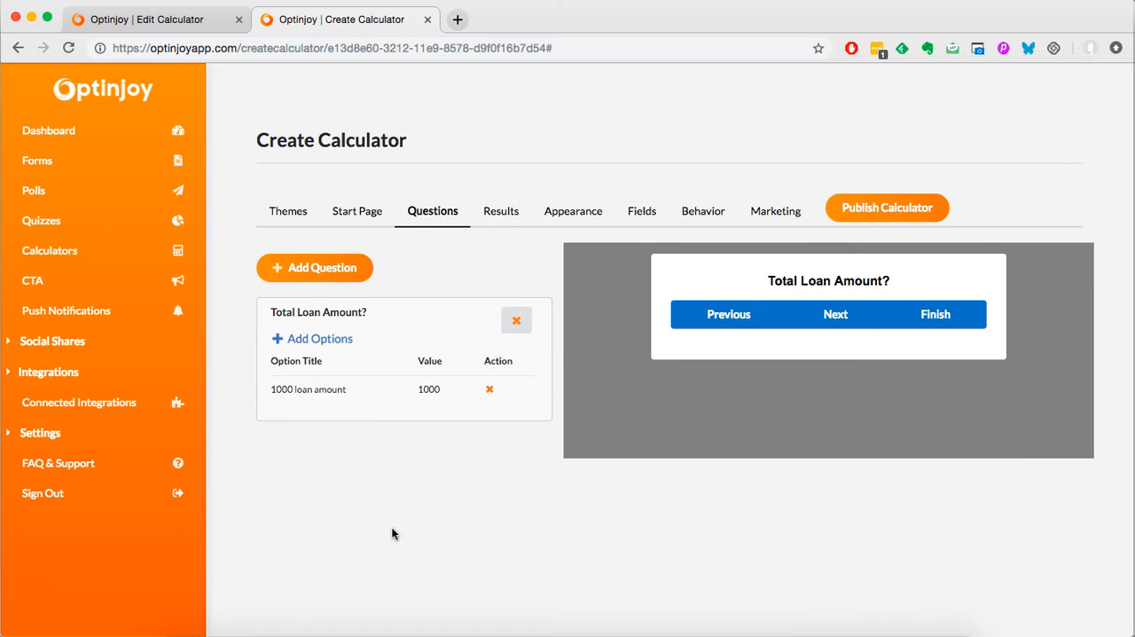
Step: Add a second option titled "20000 loan amount" with the value 20000 to the Total Loan Amount? question
{"action": "left_click", "coordinate": [319, 338]}
{"action": "left_click", "coordinate": [332, 468]}
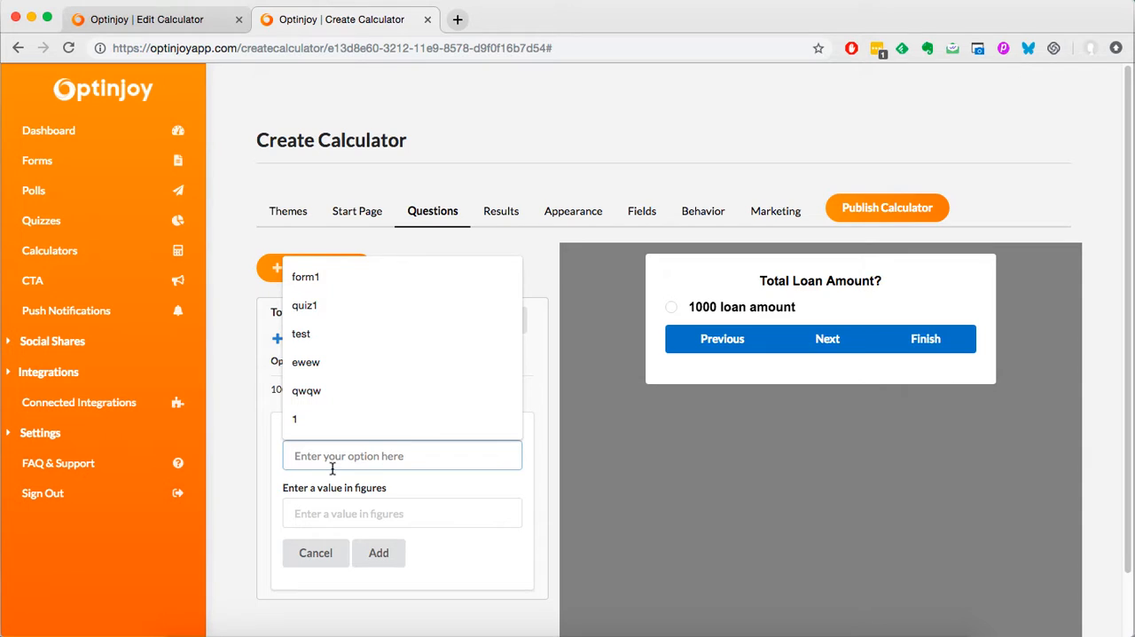
{"action": "type", "text": "20000"}
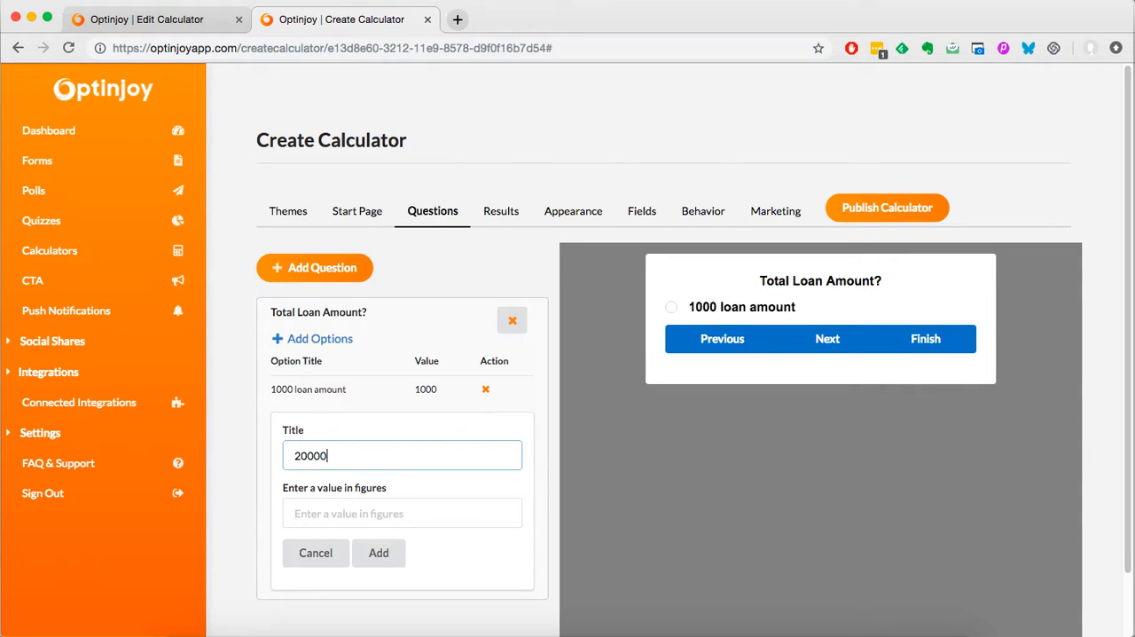
{"action": "type", "text": " loan amount"}
{"action": "type", "text": "20000"}
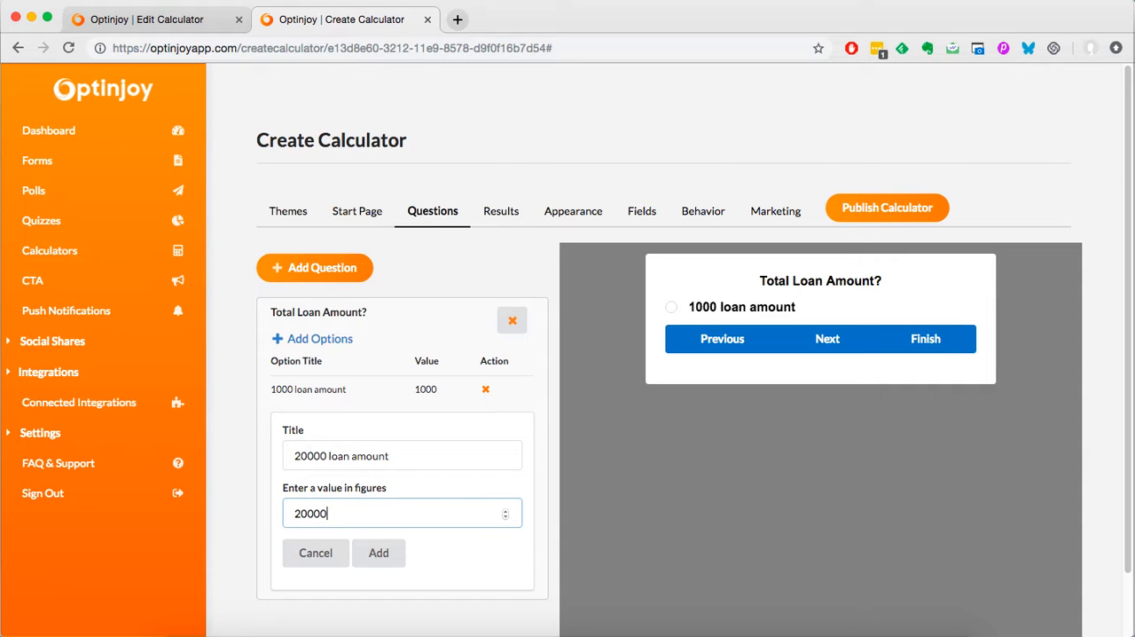
{"action": "left_click", "coordinate": [379, 559]}
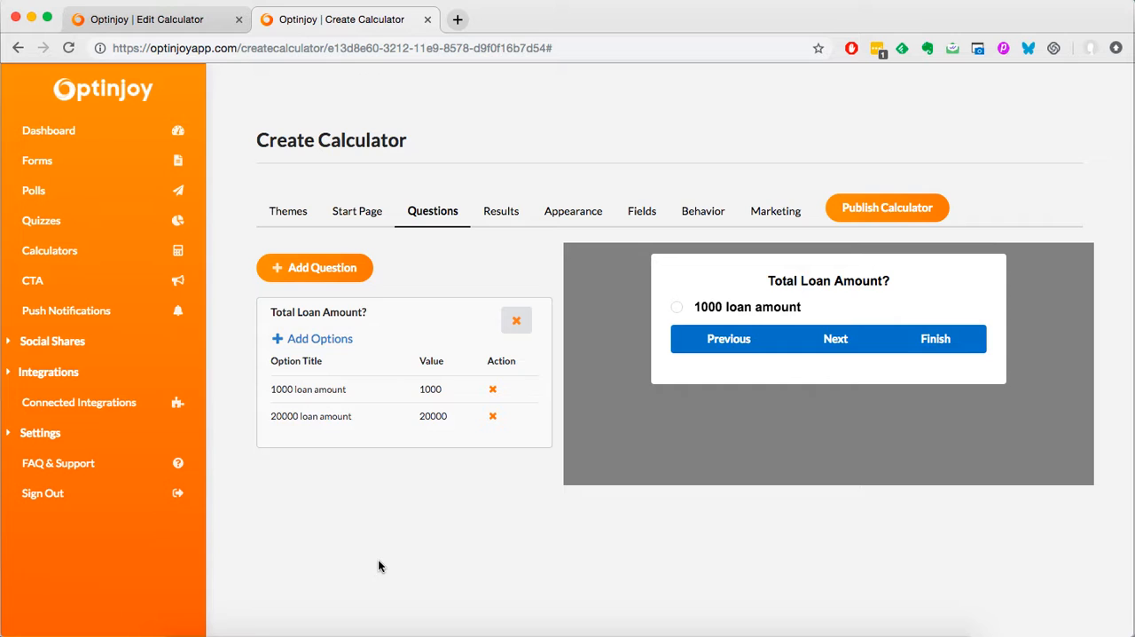
{"action": "left_click", "coordinate": [344, 340]}
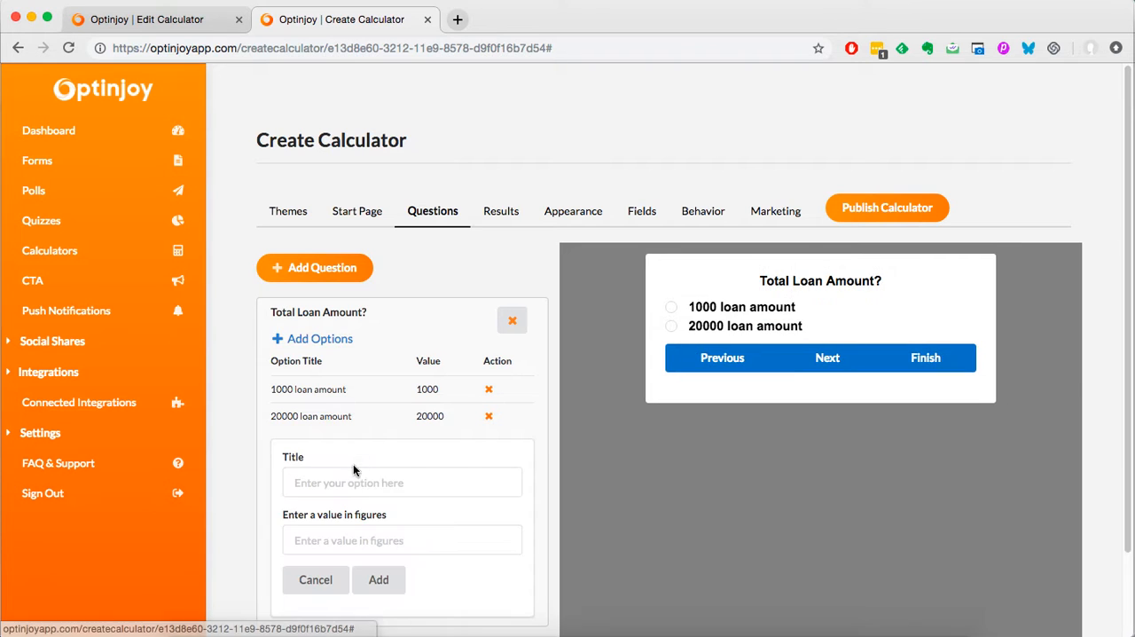
{"action": "left_click", "coordinate": [335, 581]}
Step: Start a second question and title it "Term (Months)", copying the title from the existing calculator's second question
{"action": "left_click", "coordinate": [322, 277]}
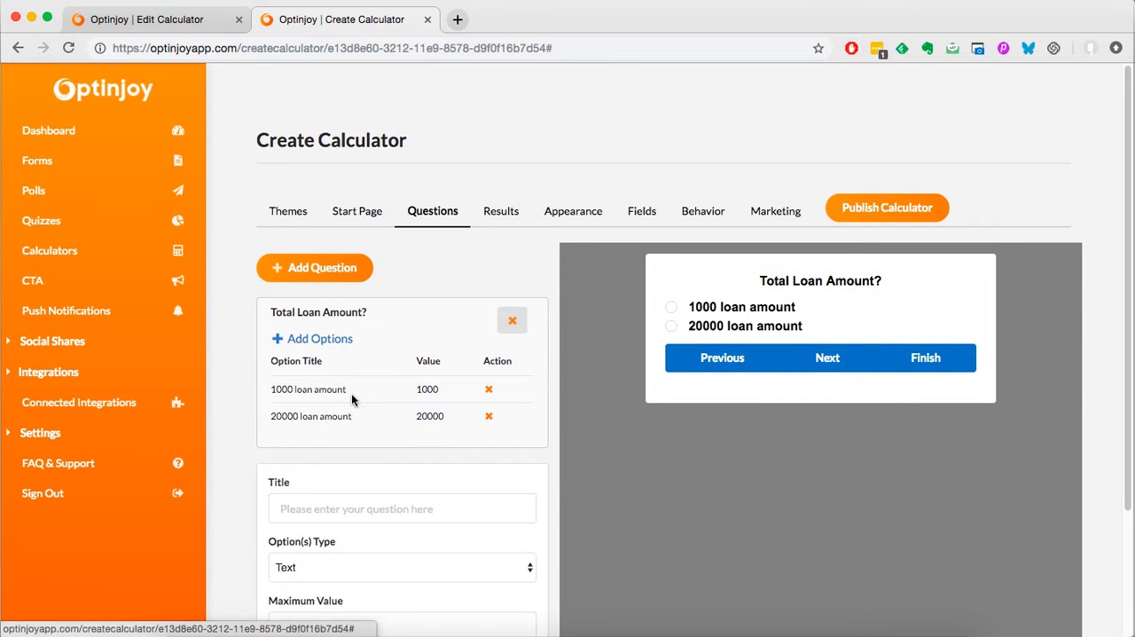
{"action": "scroll", "coordinate": [359, 419], "scroll_direction": "down", "scroll_amount": 3}
{"action": "left_click", "coordinate": [185, 20]}
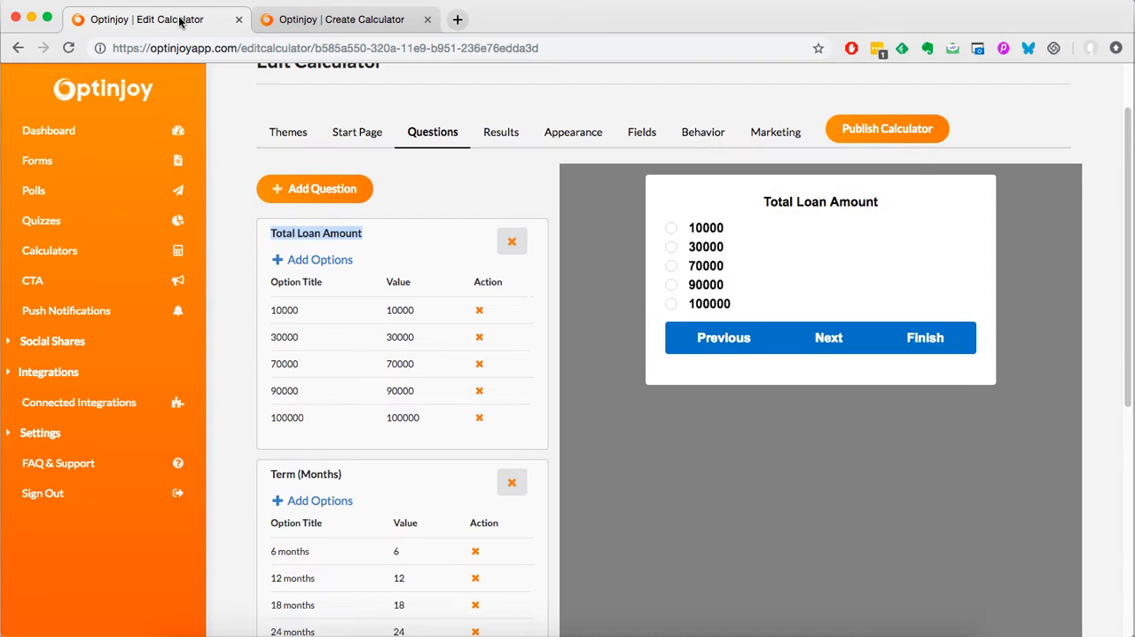
{"action": "scroll", "coordinate": [337, 355], "scroll_direction": "down", "scroll_amount": 3}
{"action": "left_click_drag", "start_coordinate": [344, 322], "coordinate": [268, 324]}
{"action": "key", "text": "ctrl+c"}
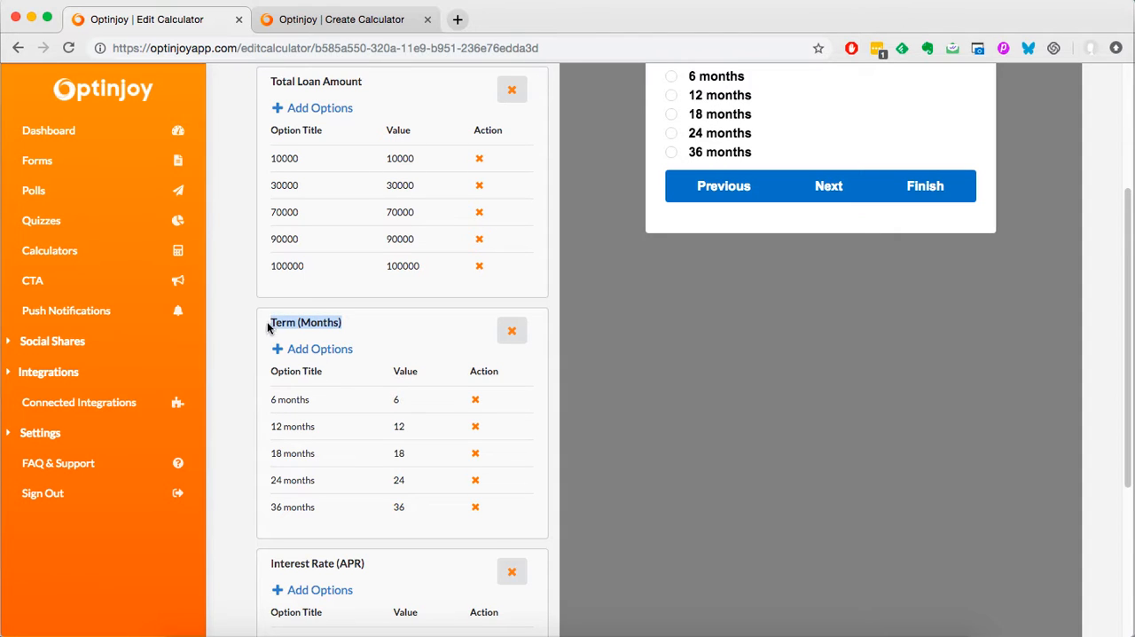
{"action": "left_click", "coordinate": [346, 21]}
{"action": "left_click", "coordinate": [345, 350]}
{"action": "key", "text": "ctrl+v"}
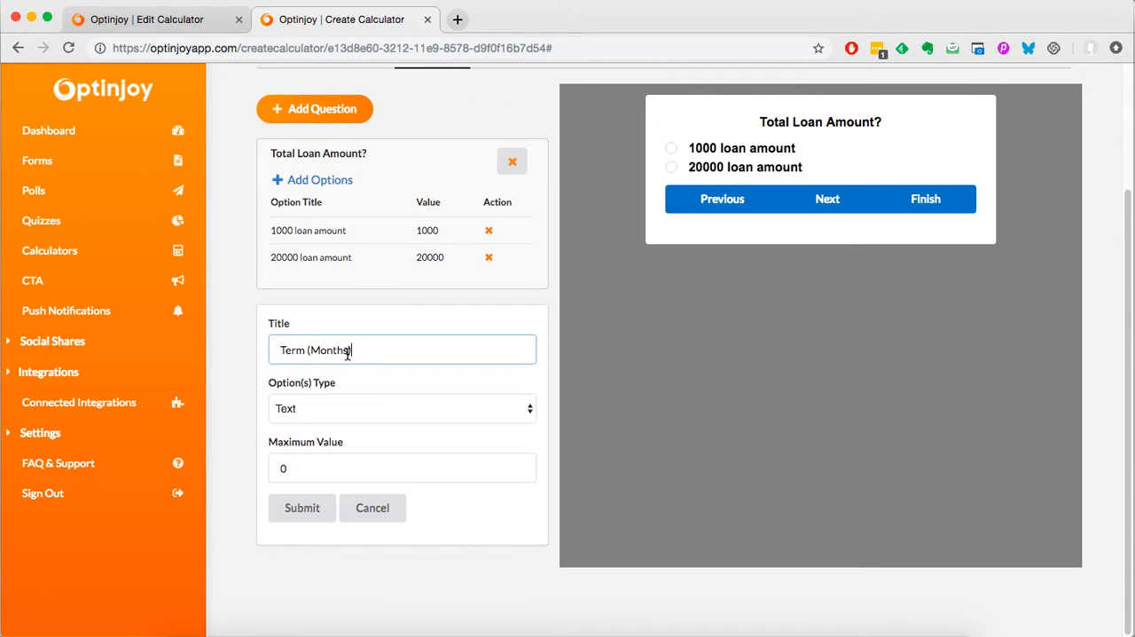
Step: Set the Term (Months) question's maximum value to 36 and submit the question
{"action": "left_click", "coordinate": [343, 466]}
{"action": "key", "text": "BackSpace"}
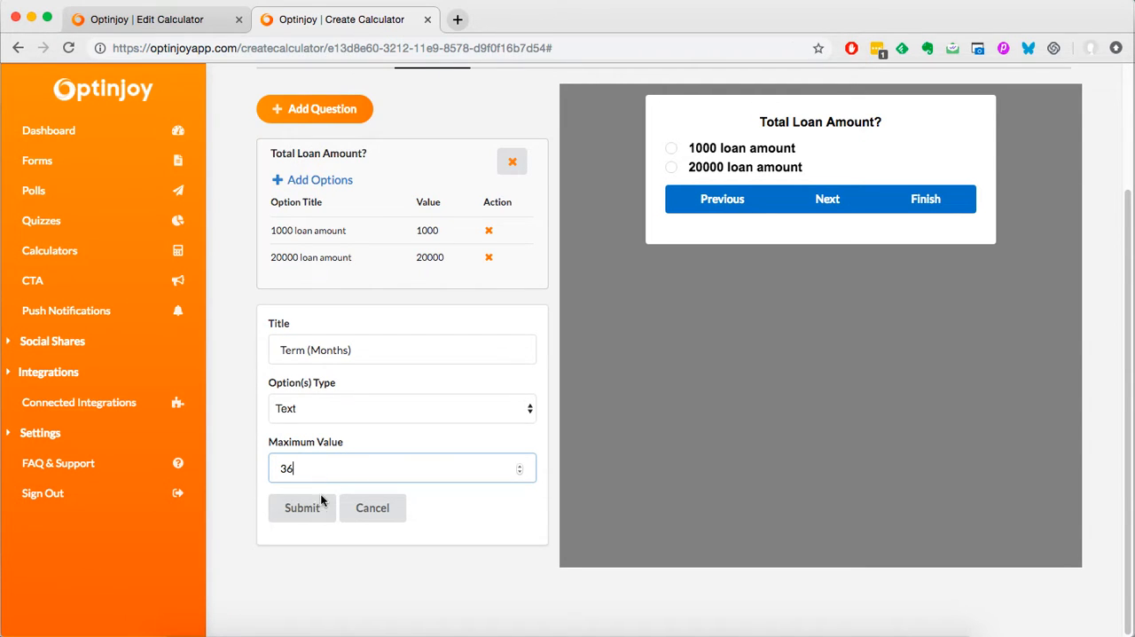
{"action": "left_click", "coordinate": [304, 507]}
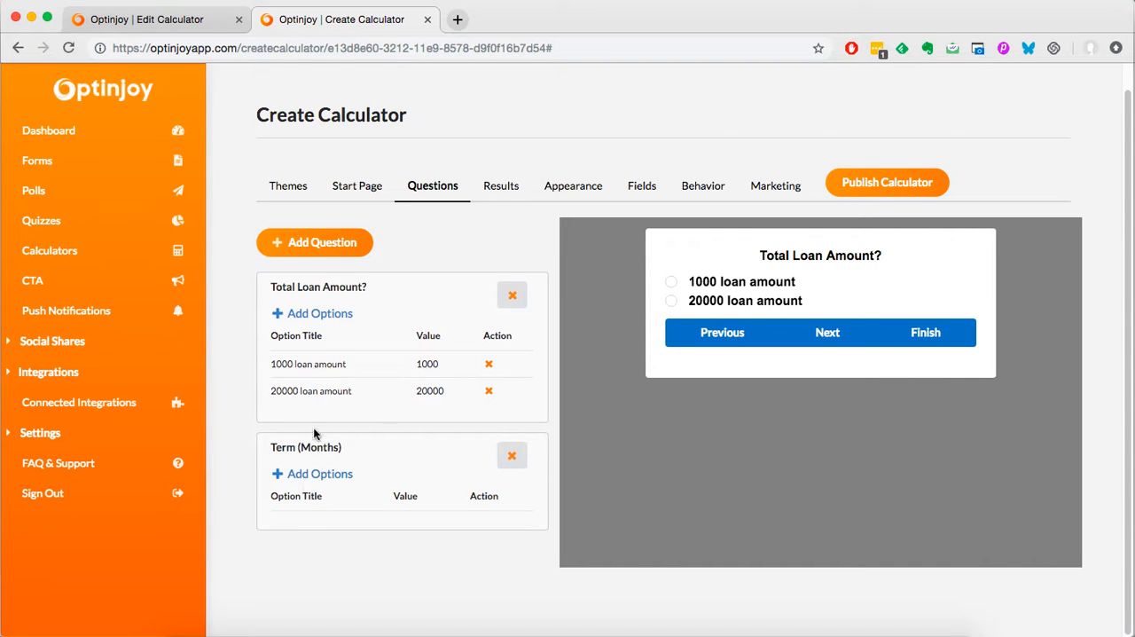
Step: Add an option titled "6 months" with the value 6 to the Term (Months) question
{"action": "left_click", "coordinate": [319, 480]}
{"action": "left_click", "coordinate": [321, 477]}
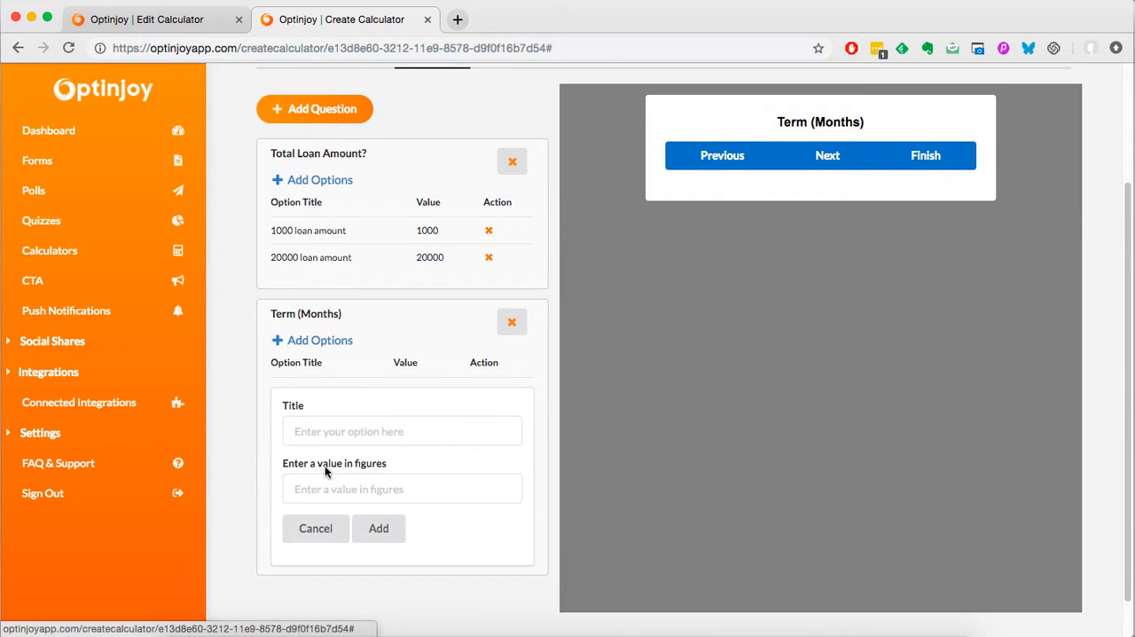
{"action": "left_click", "coordinate": [333, 417]}
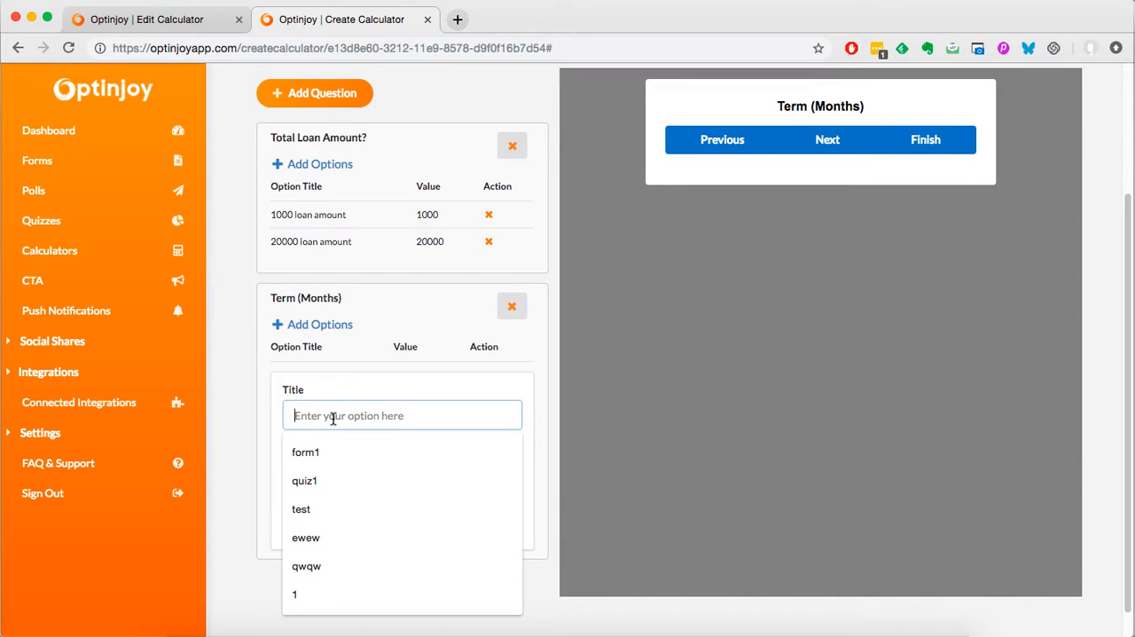
{"action": "type", "text": "6 ,pmh"}
{"action": "key", "text": "BackSpace"}
{"action": "key", "text": "BackSpace"}
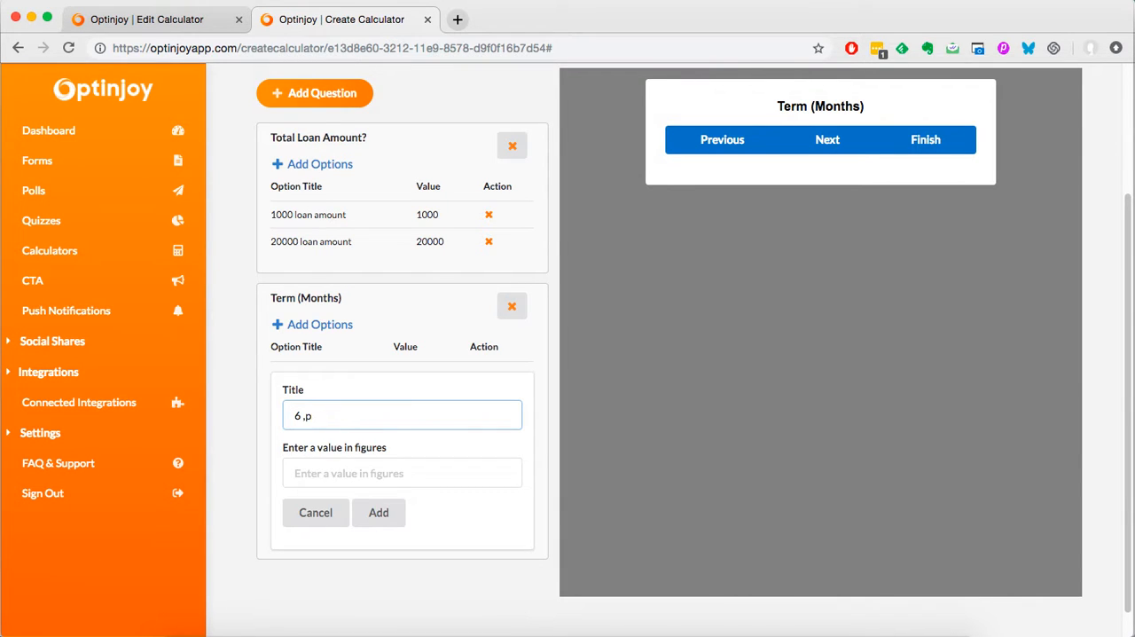
{"action": "type", "text": "months"}
{"action": "key", "text": "Tab"}
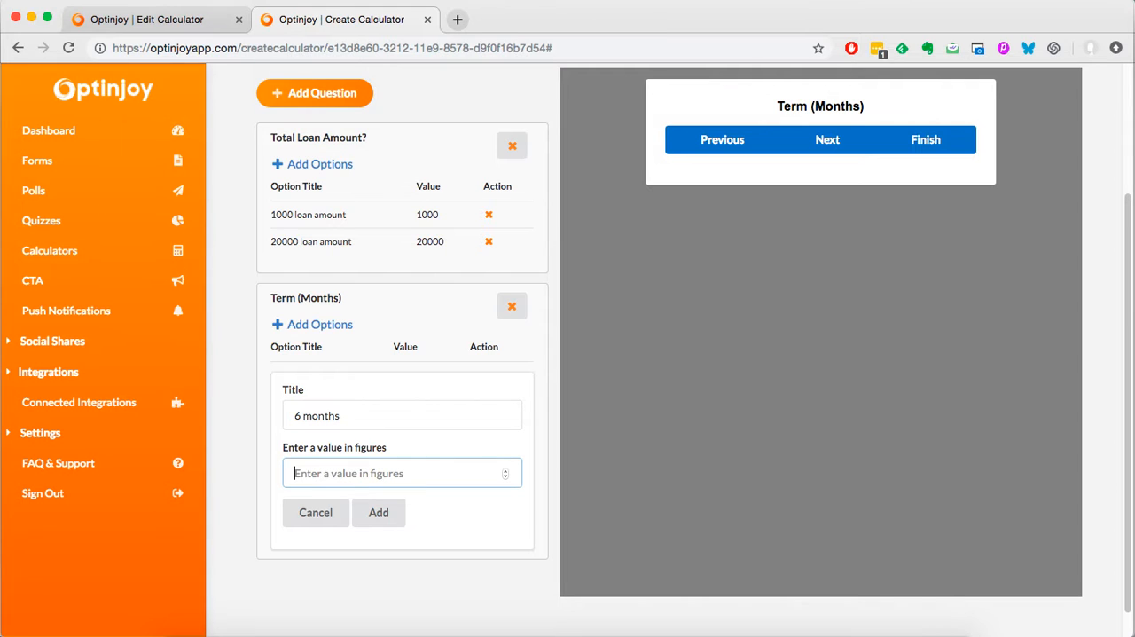
{"action": "type", "text": "6"}
{"action": "left_click", "coordinate": [378, 512]}
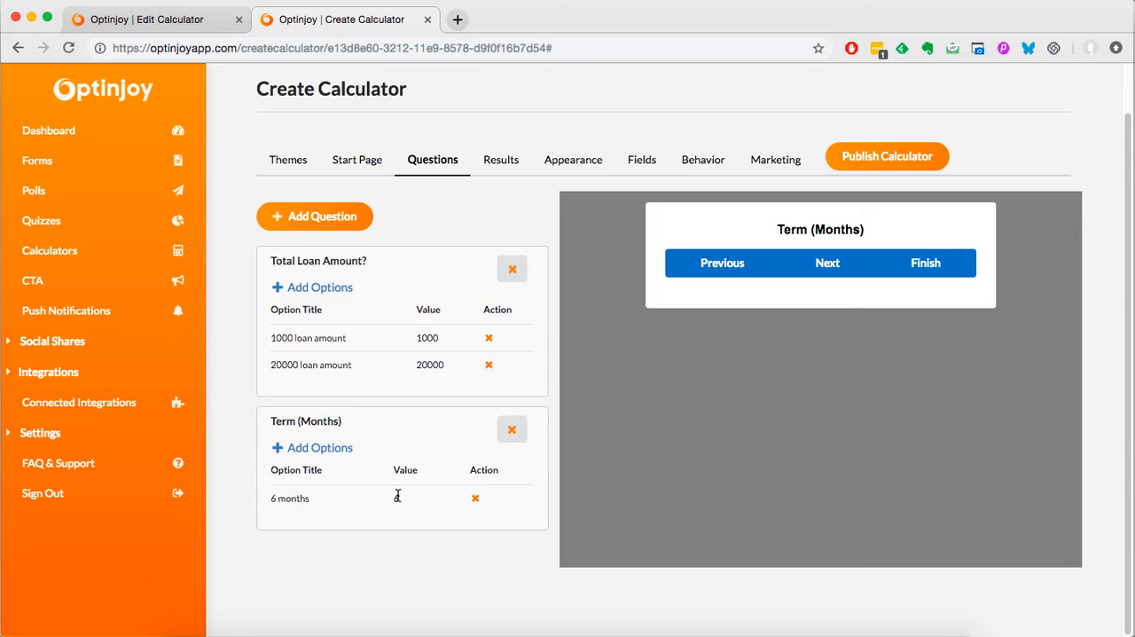
Step: Add a second option titled "12 months" with the value 12 to the Term (Months) question
{"action": "left_click", "coordinate": [308, 449]}
{"action": "left_click", "coordinate": [331, 450]}
{"action": "type", "text": "12 months"}
{"action": "key", "text": "Tab"}
{"action": "type", "text": "12"}
{"action": "left_click", "coordinate": [367, 537]}
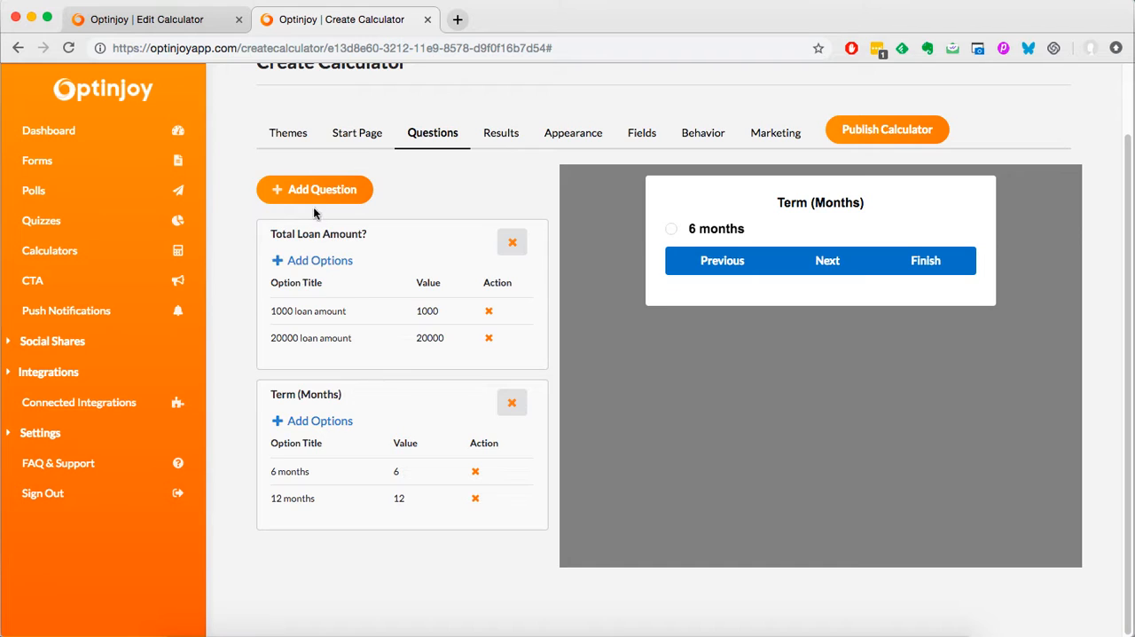
Step: Start a third question and title it "Interest Rate (APR)", copying the title from the existing calculator's third question
{"action": "scroll", "coordinate": [313, 207], "scroll_direction": "up", "scroll_amount": 2}
{"action": "left_click", "coordinate": [193, 19]}
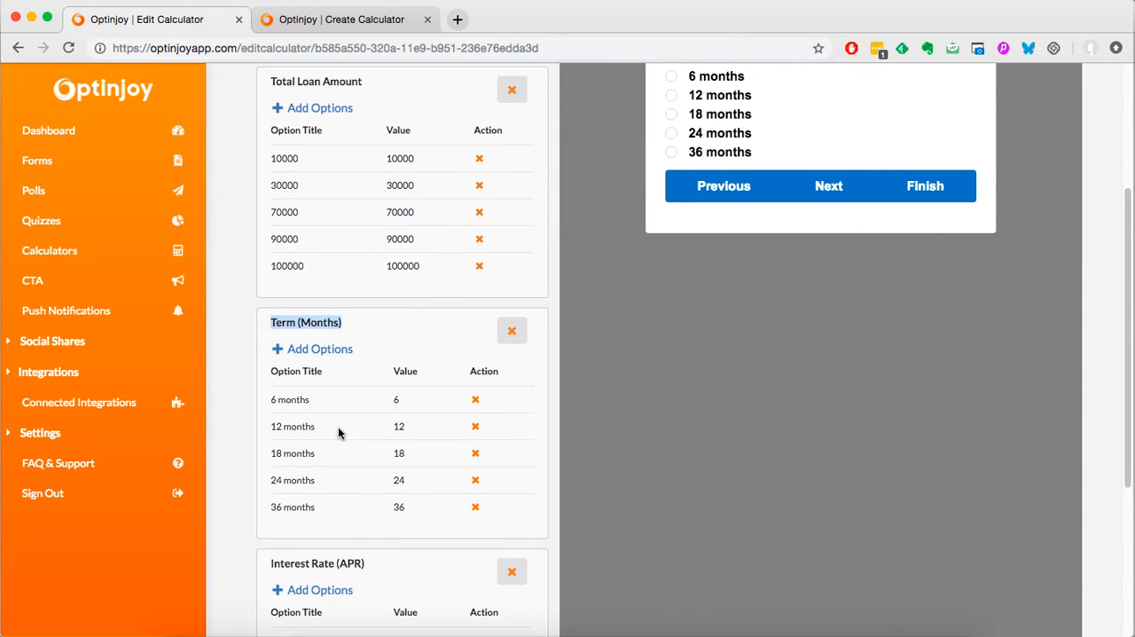
{"action": "scroll", "coordinate": [342, 430], "scroll_direction": "down", "scroll_amount": 3}
{"action": "left_click_drag", "start_coordinate": [366, 305], "coordinate": [269, 305]}
{"action": "key", "text": "ctrl+c"}
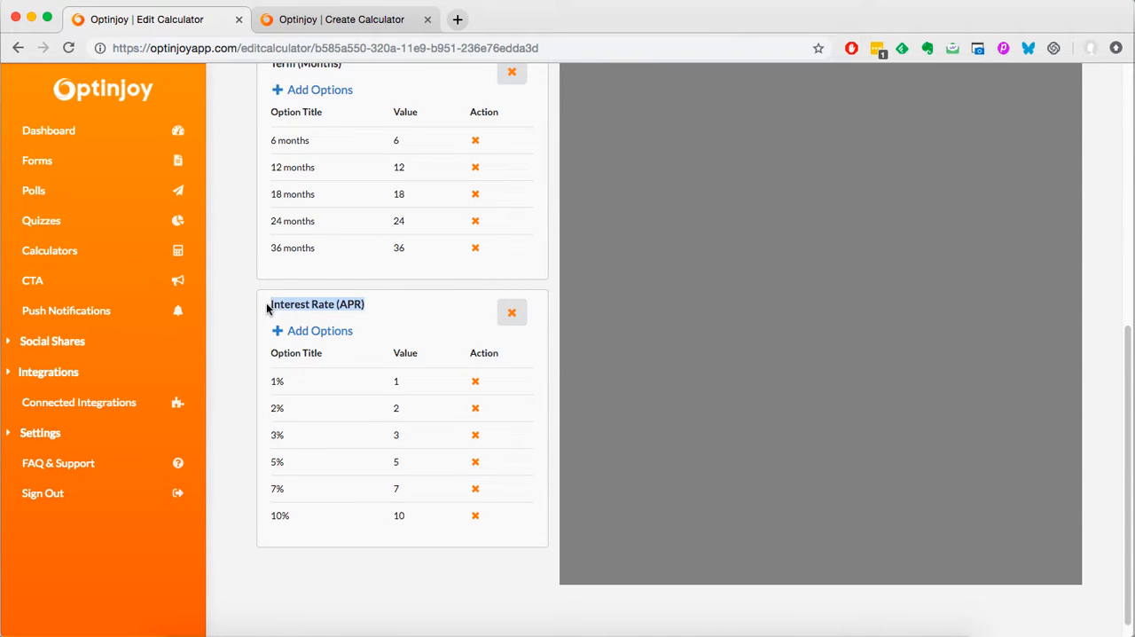
{"action": "left_click", "coordinate": [338, 16]}
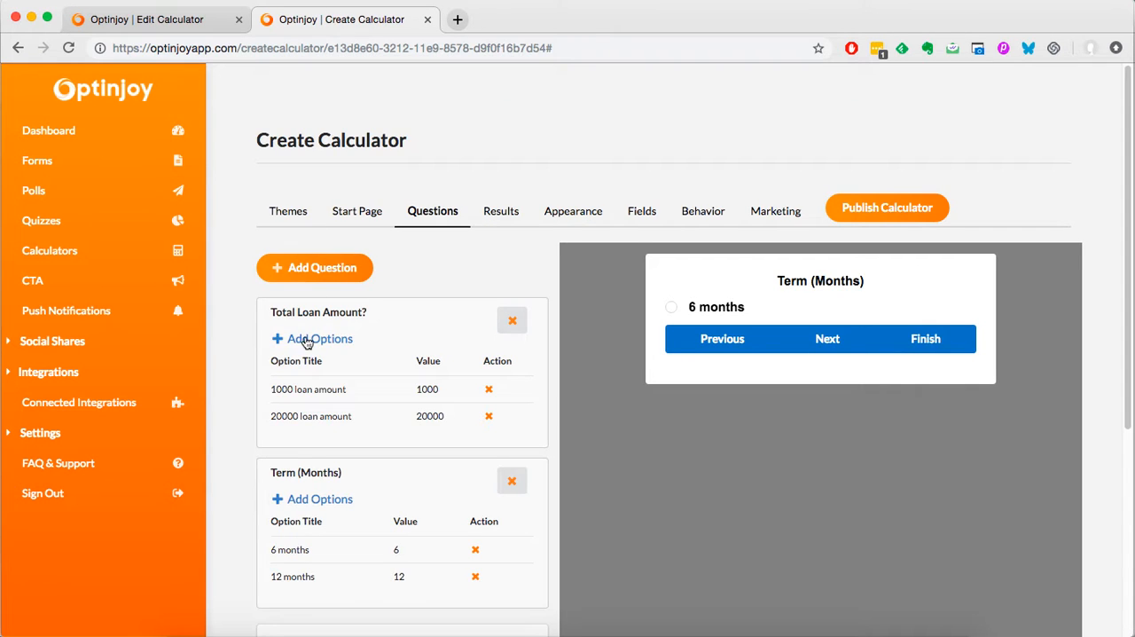
{"action": "scroll", "coordinate": [337, 346], "scroll_direction": "down", "scroll_amount": 5}
{"action": "left_click", "coordinate": [332, 352]}
{"action": "key", "text": "ctrl+v"}
Step: Set the Interest Rate (APR) question's maximum value to 10 and submit the question
{"action": "left_click", "coordinate": [342, 469]}
{"action": "key", "text": "BackSpace"}
{"action": "type", "text": "10"}
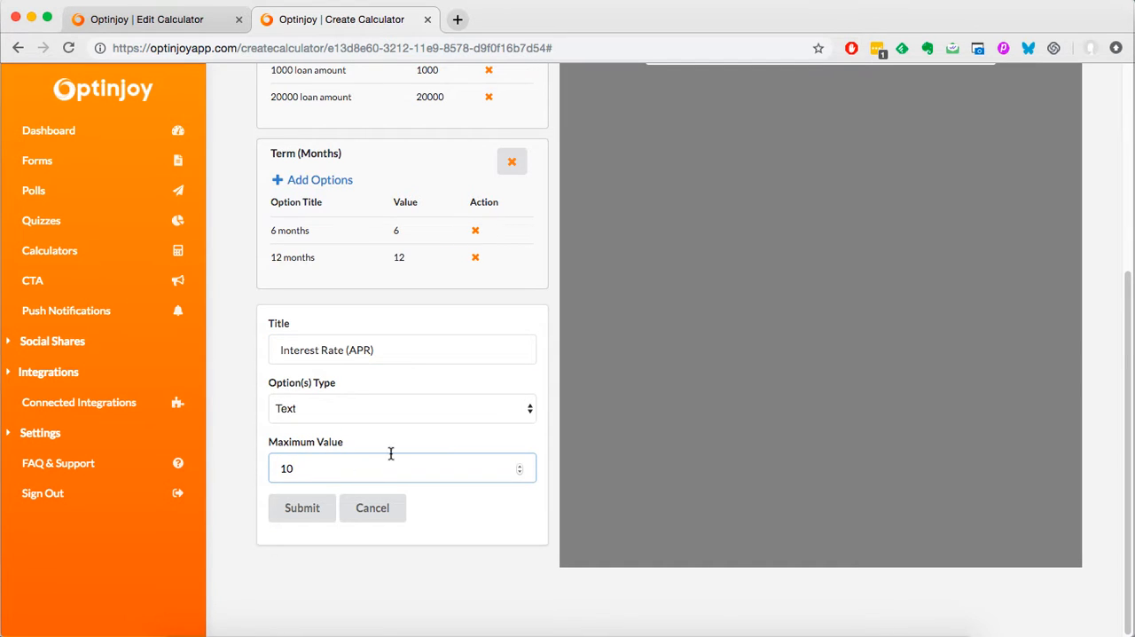
{"action": "left_click", "coordinate": [319, 508]}
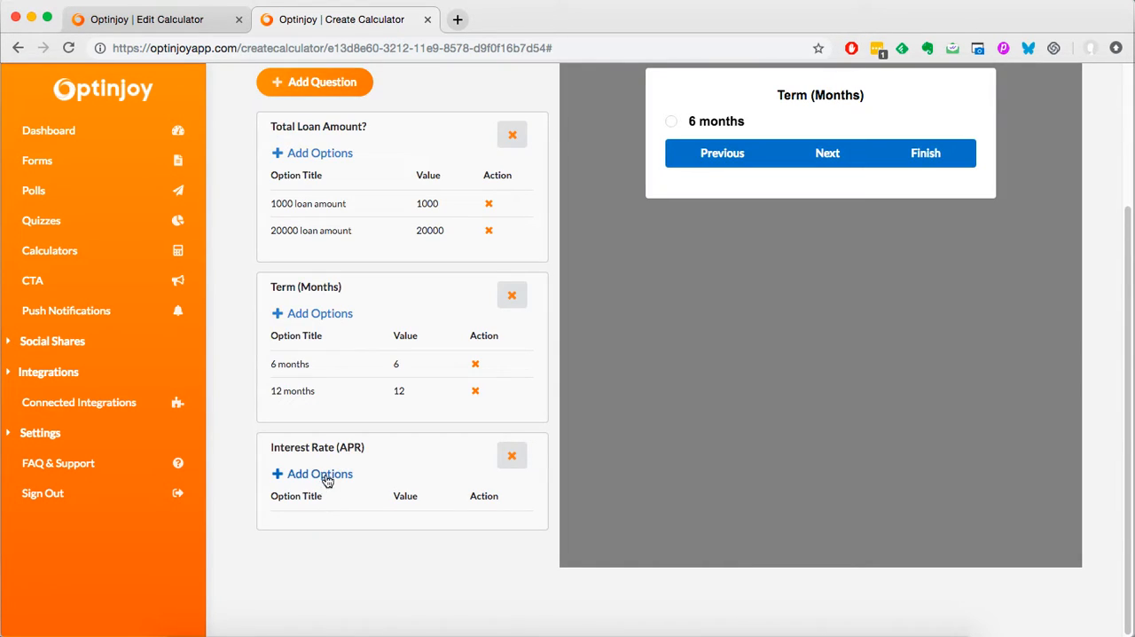
Step: Add an option titled "1%" with the value 1 to the Interest Rate (APR) question
{"action": "left_click", "coordinate": [324, 478]}
{"action": "scroll", "coordinate": [395, 435], "scroll_direction": "down", "scroll_amount": 3}
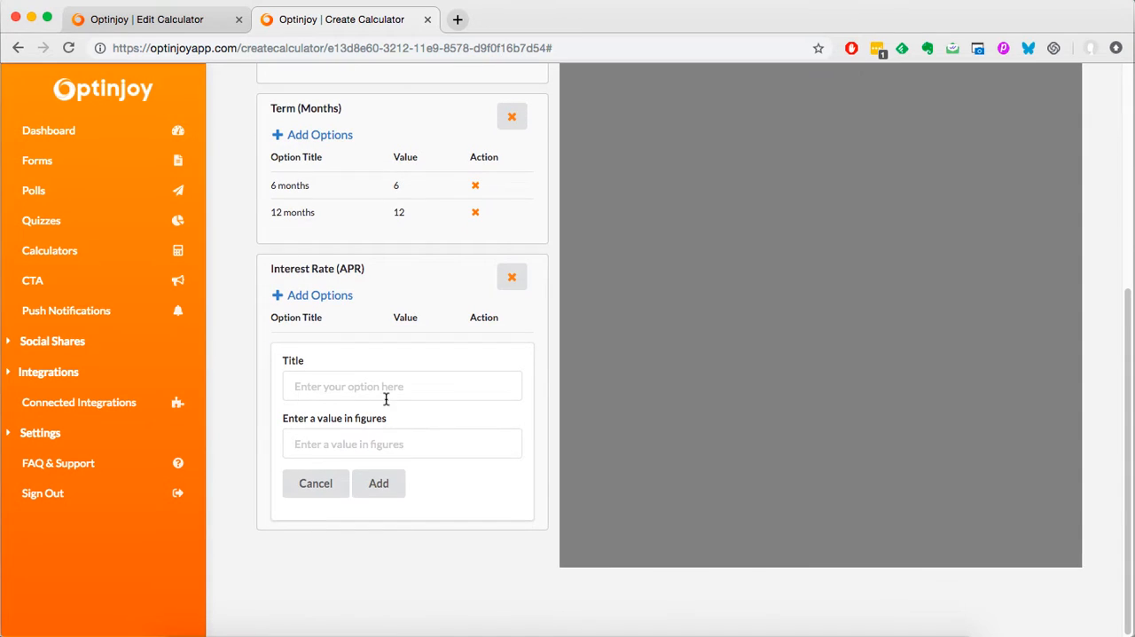
{"action": "left_click", "coordinate": [381, 391]}
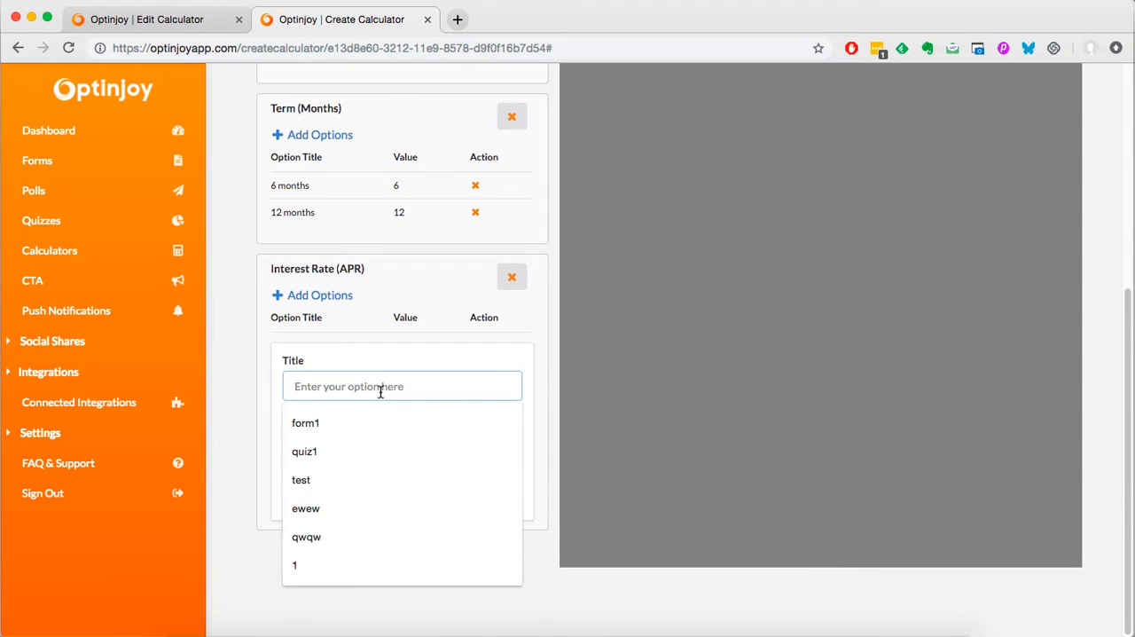
{"action": "type", "text": "1"}
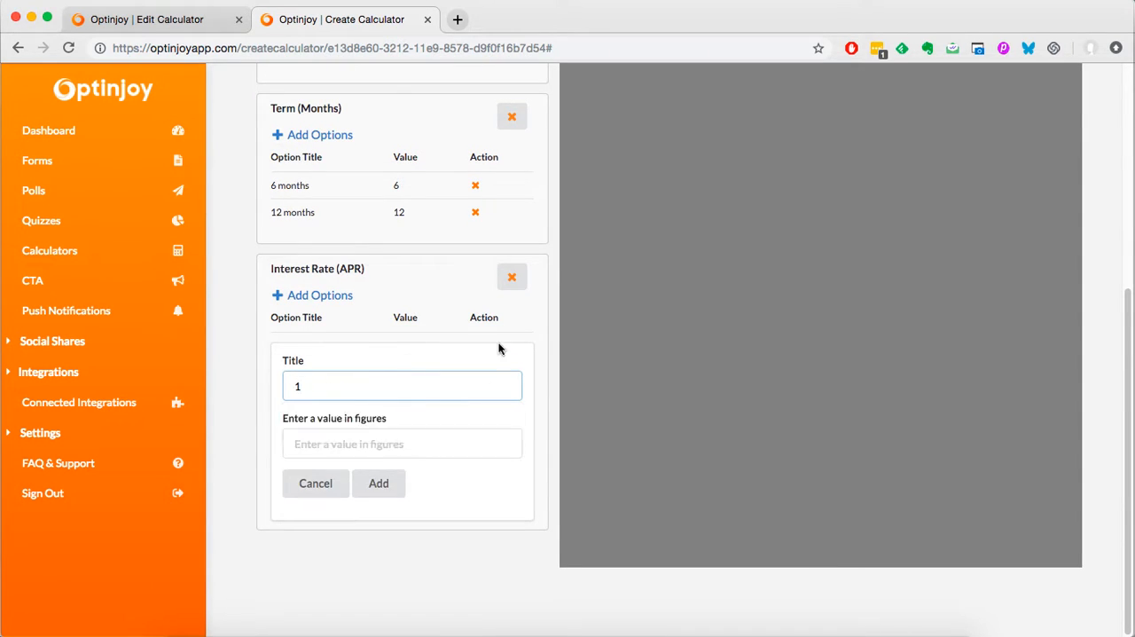
{"action": "left_click", "coordinate": [330, 455]}
{"action": "type", "text": "1"}
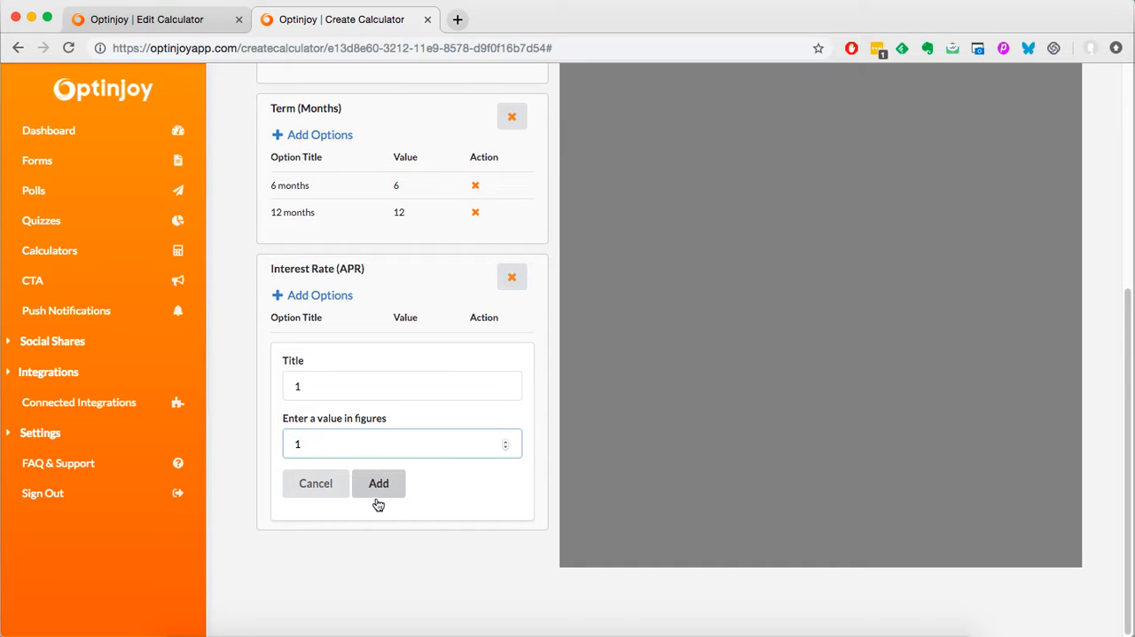
{"action": "left_click", "coordinate": [310, 391]}
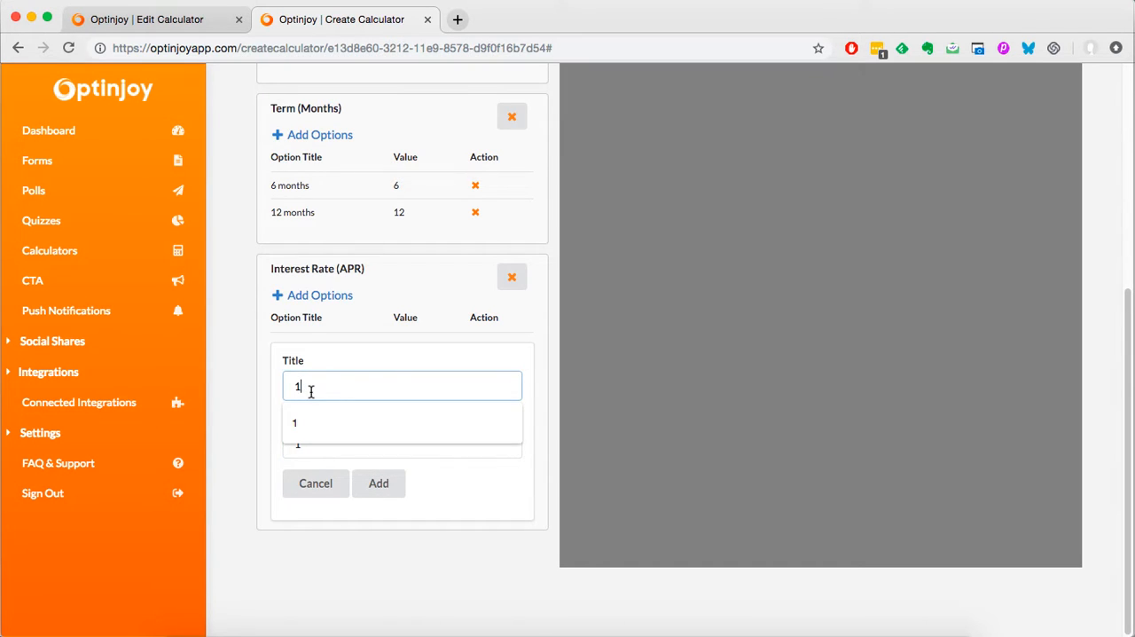
{"action": "type", "text": "%"}
{"action": "left_click", "coordinate": [387, 498]}
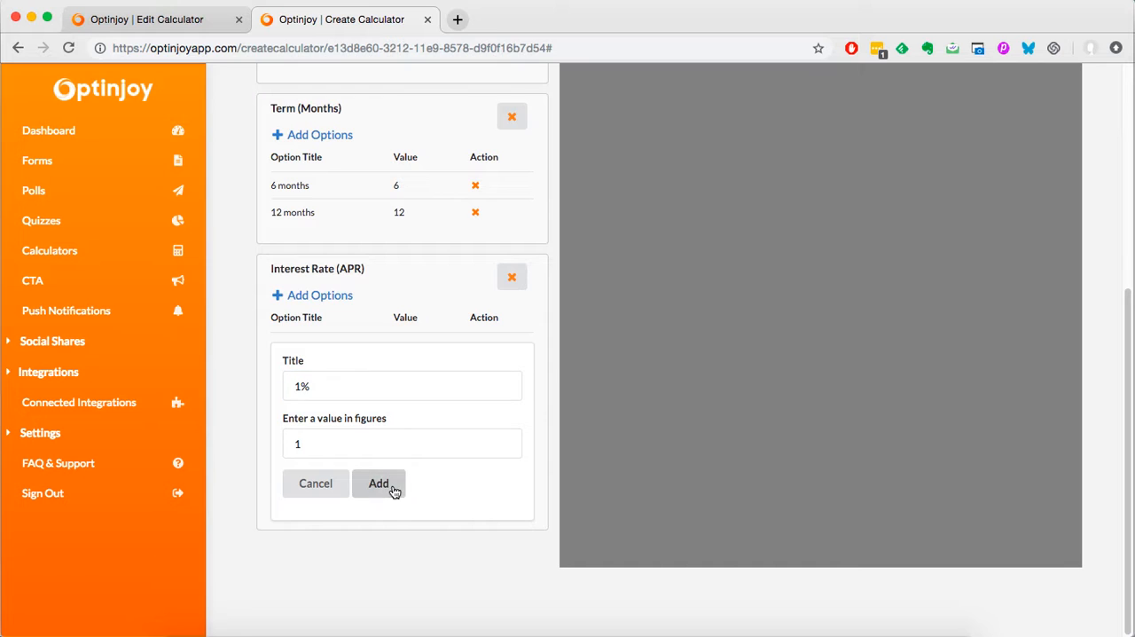
{"action": "left_click", "coordinate": [302, 442]}
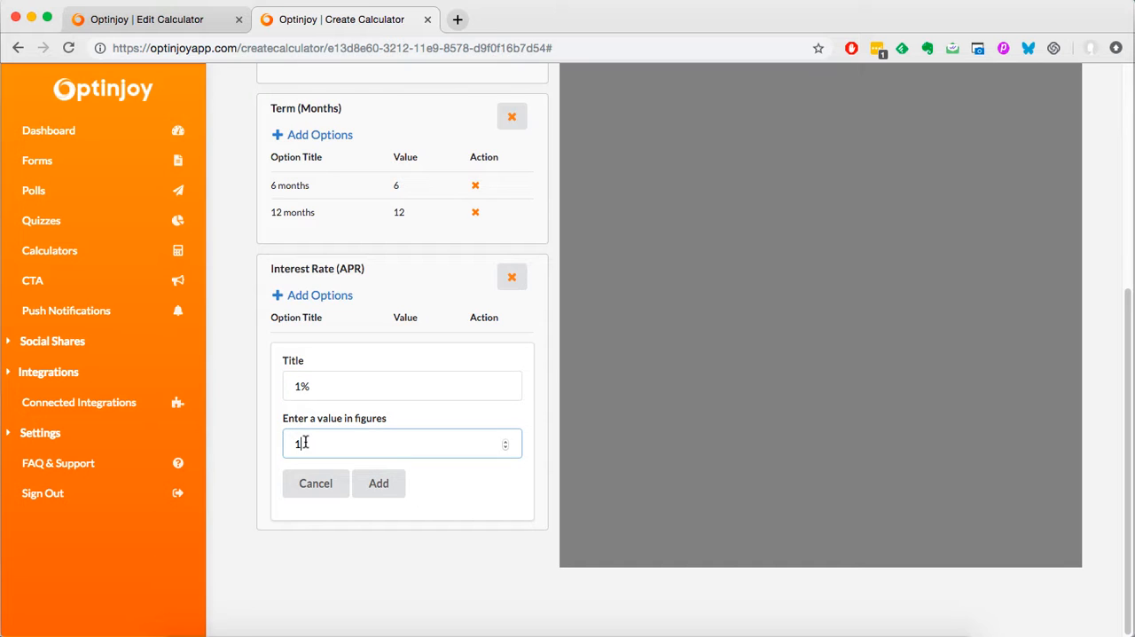
{"action": "left_click", "coordinate": [373, 492]}
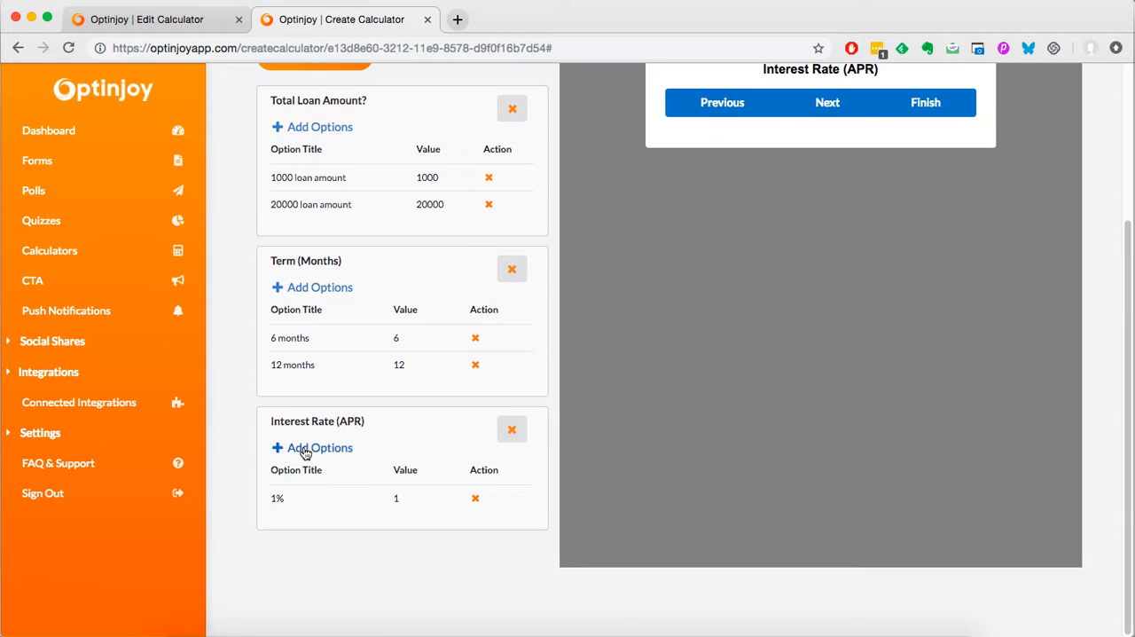
Step: Add a second option titled "2%" with the value 2 to the Interest Rate (APR) question
{"action": "left_click", "coordinate": [306, 452]}
{"action": "left_click", "coordinate": [345, 412]}
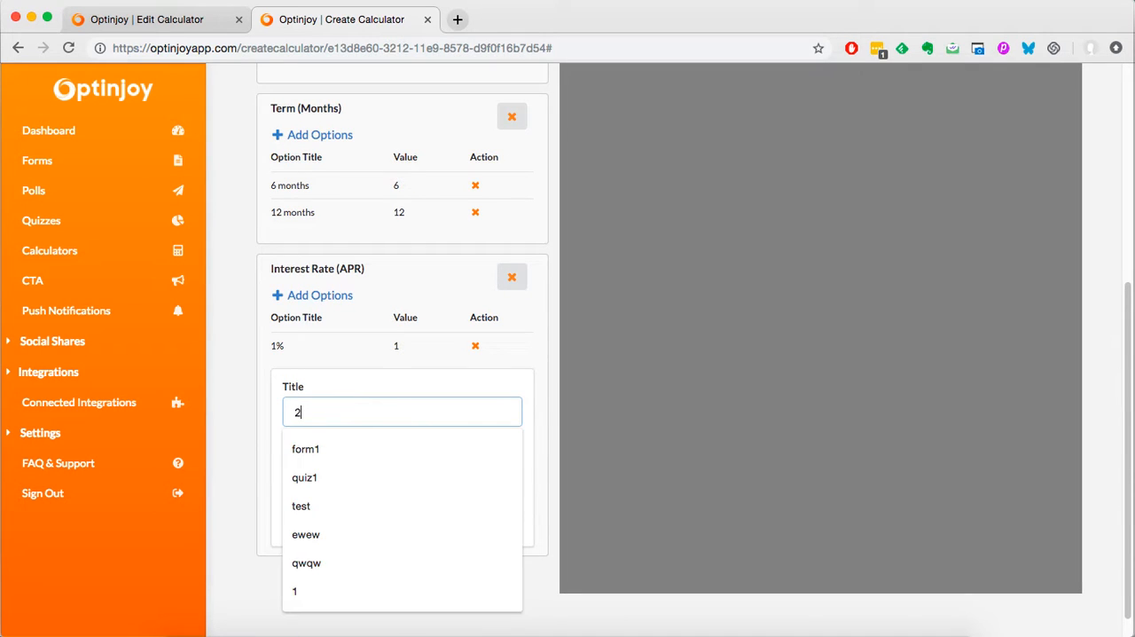
{"action": "type", "text": "2%"}
{"action": "left_click", "coordinate": [360, 472]}
{"action": "type", "text": "2"}
{"action": "left_click", "coordinate": [376, 509]}
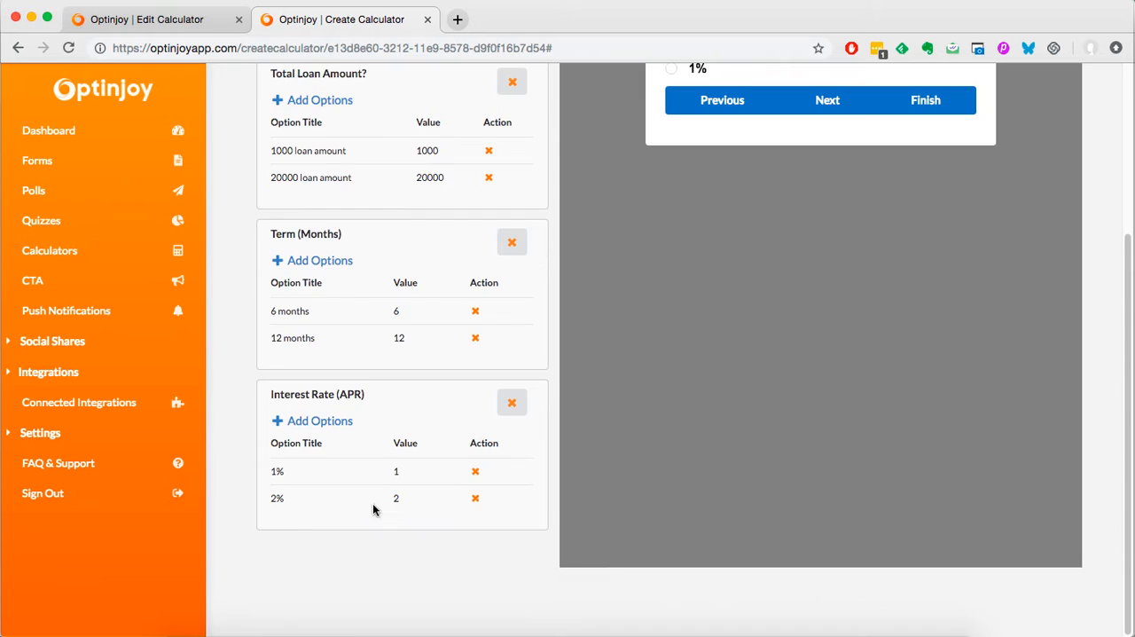
Step: Add a third option titled "5%" with the value 5 to the Interest Rate (APR) question
{"action": "left_click", "coordinate": [319, 422]}
{"action": "left_click", "coordinate": [325, 441]}
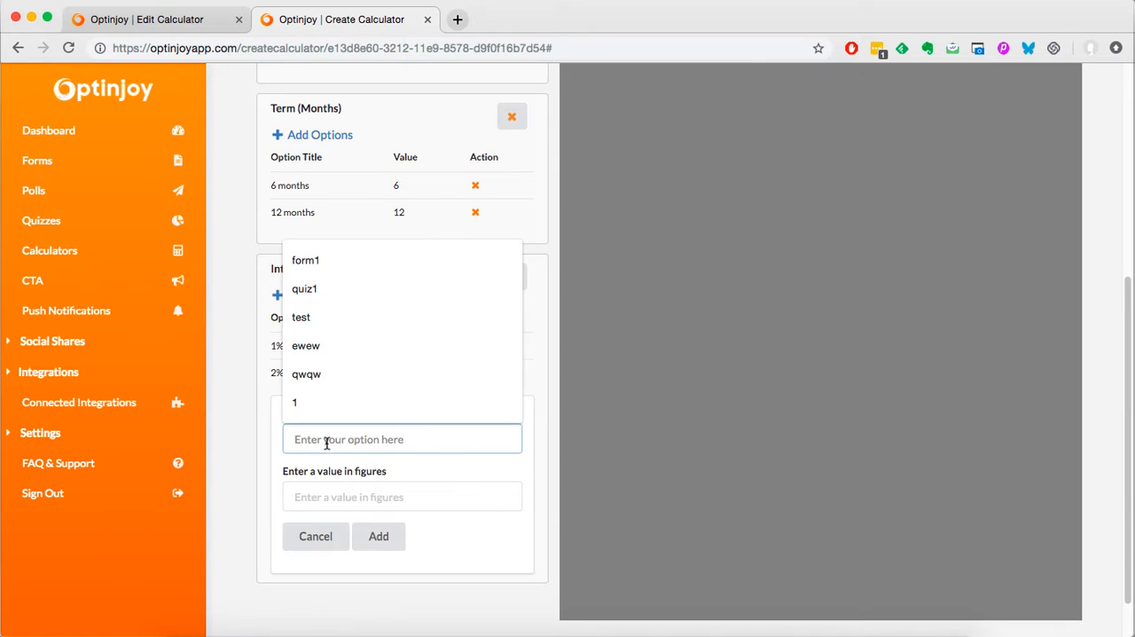
{"action": "type", "text": "5"}
{"action": "left_click", "coordinate": [391, 496]}
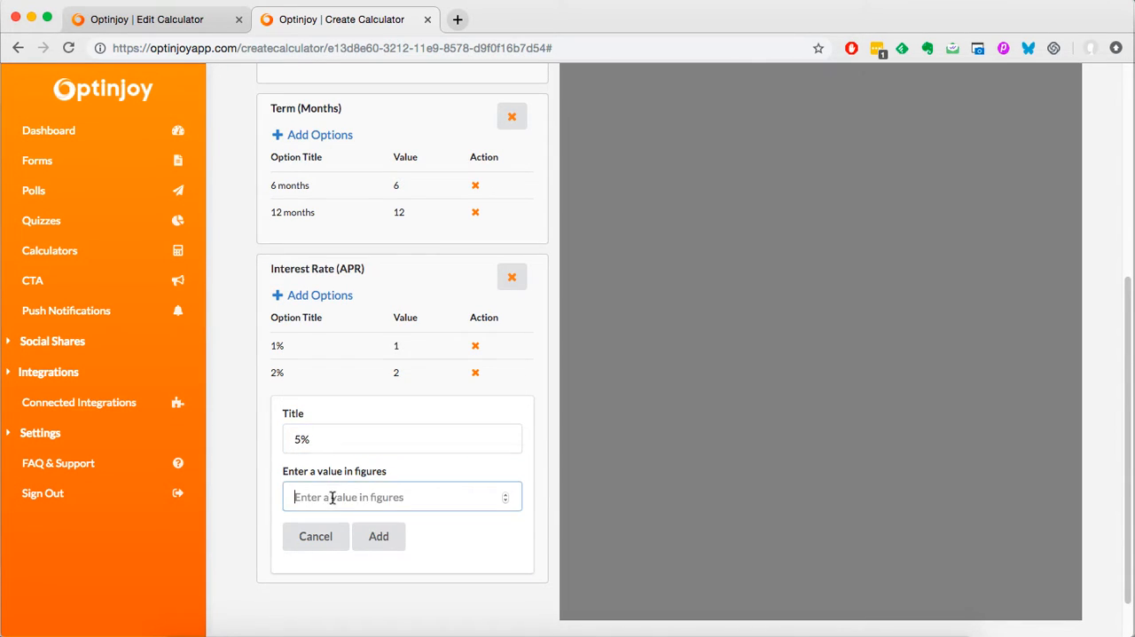
{"action": "type", "text": "5"}
{"action": "left_click", "coordinate": [377, 536]}
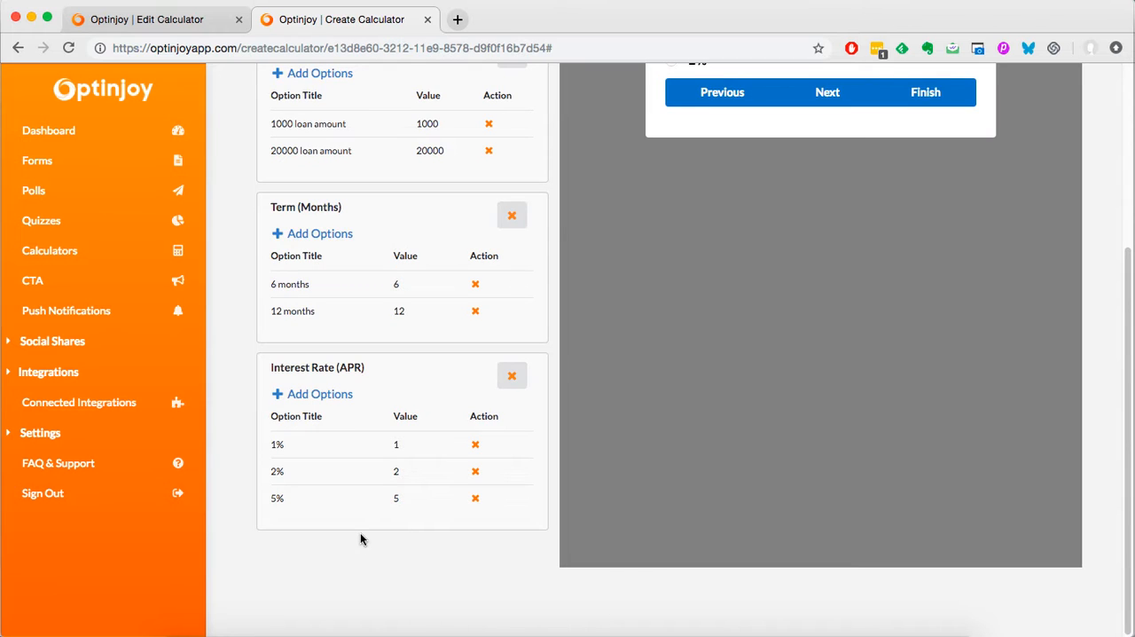
Step: Review the order and options of the three questions against the instructions for writing result formulas and the result description
{"action": "scroll", "coordinate": [406, 484], "scroll_direction": "up", "scroll_amount": 5}
{"action": "scroll", "coordinate": [407, 483], "scroll_direction": "down", "scroll_amount": 5}
{"action": "scroll", "coordinate": [407, 483], "scroll_direction": "up", "scroll_amount": 5}
{"action": "scroll", "coordinate": [408, 482], "scroll_direction": "down", "scroll_amount": 5}
{"action": "scroll", "coordinate": [409, 482], "scroll_direction": "up", "scroll_amount": 5}
{"action": "scroll", "coordinate": [409, 482], "scroll_direction": "down", "scroll_amount": 3}
{"action": "scroll", "coordinate": [410, 482], "scroll_direction": "up", "scroll_amount": 3}
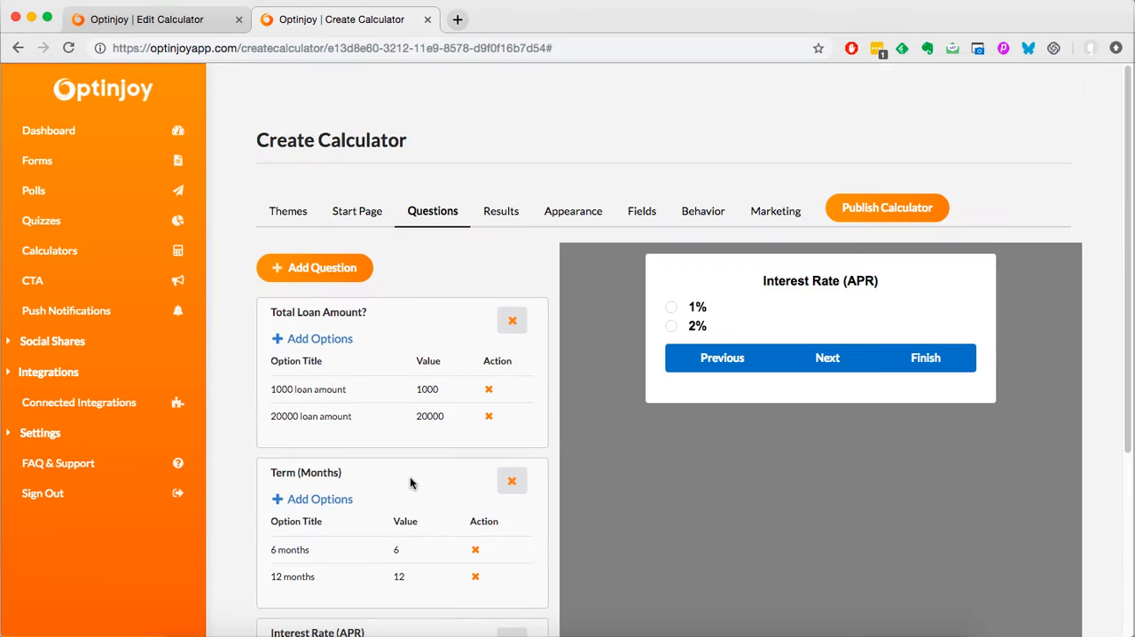
{"action": "left_click", "coordinate": [494, 218]}
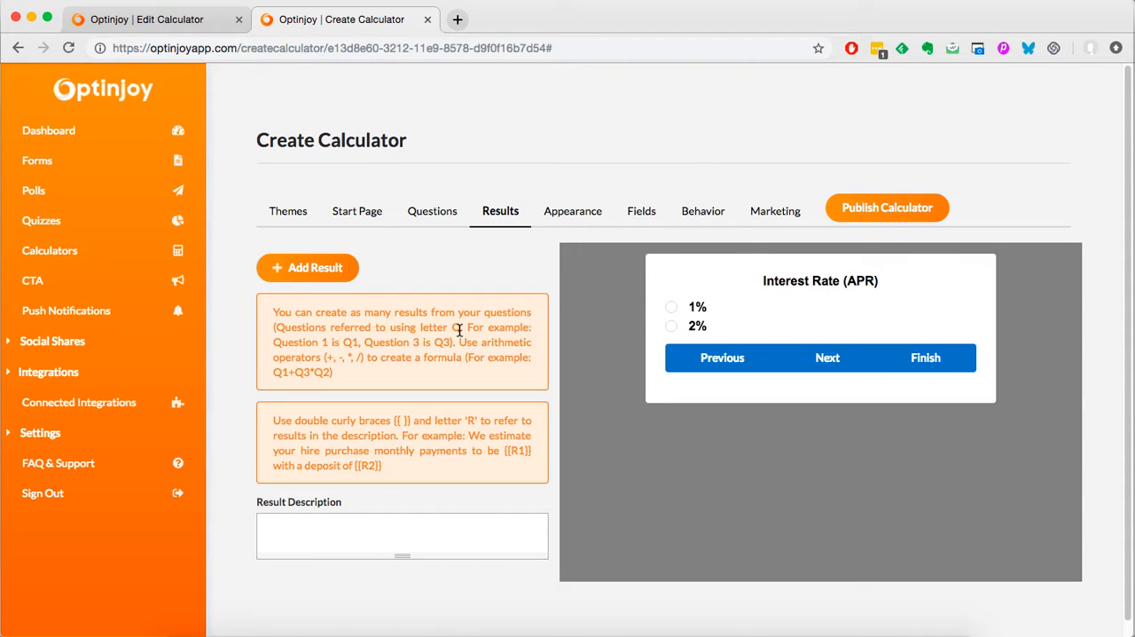
{"action": "left_click", "coordinate": [429, 218]}
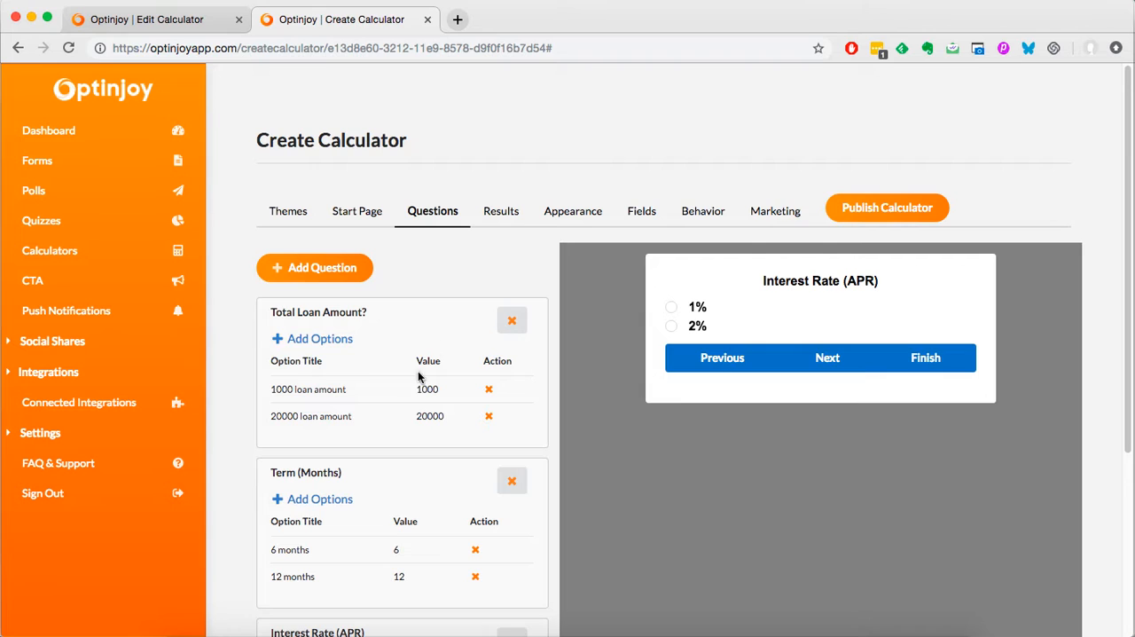
{"action": "scroll", "coordinate": [393, 381], "scroll_direction": "down", "scroll_amount": 2}
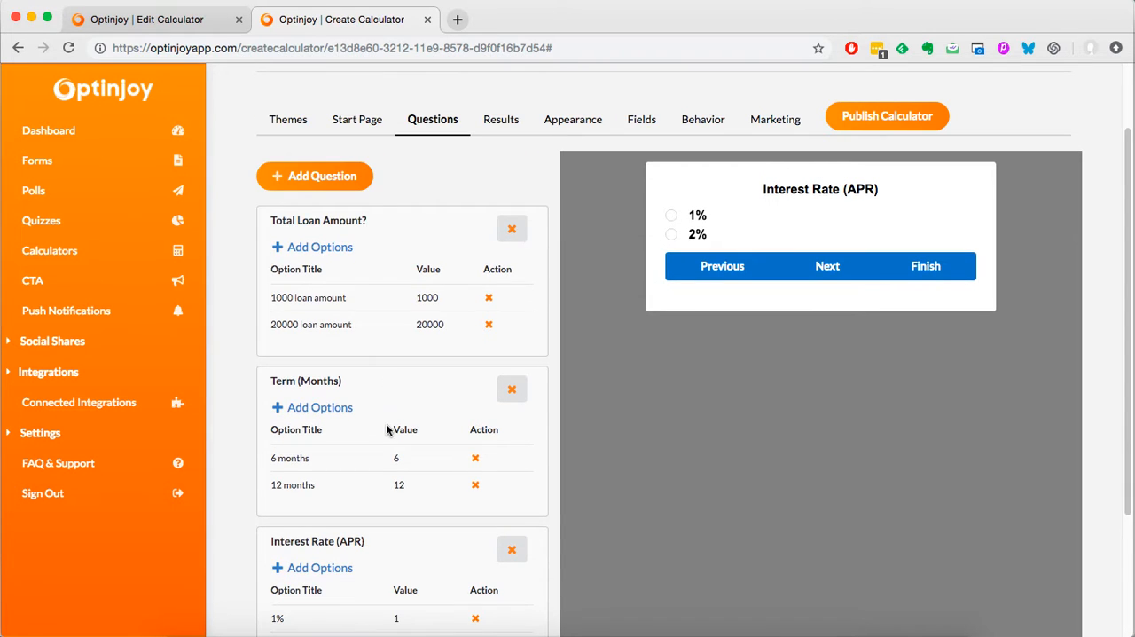
{"action": "left_click", "coordinate": [498, 124]}
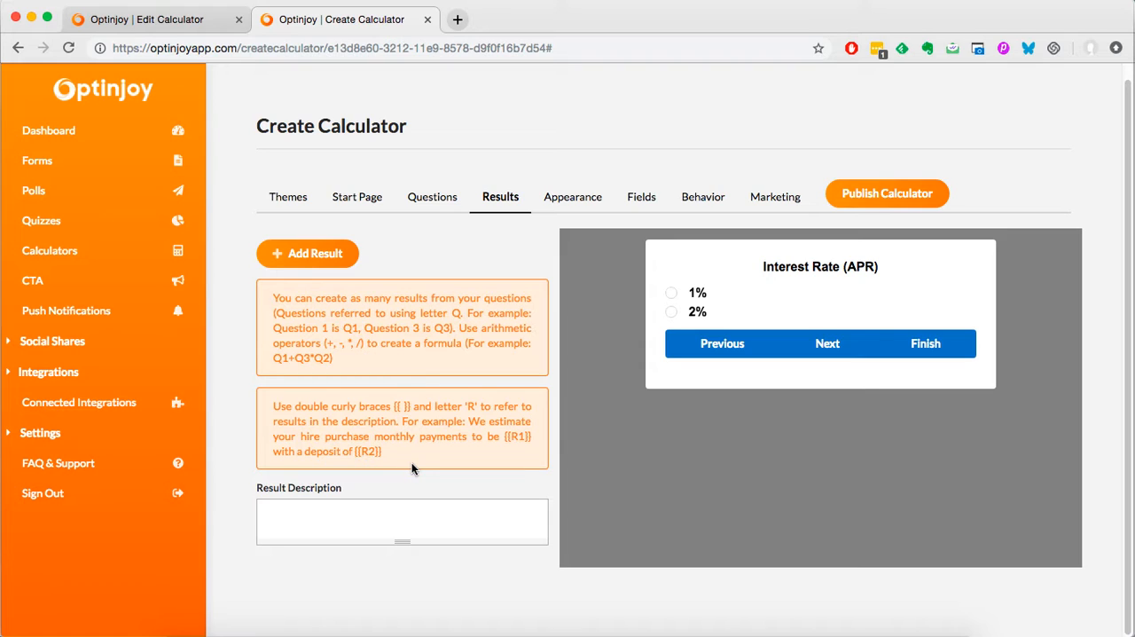
Step: Add a first result to the new calculator and copy the formula ((Q3/100*Q1)+Q1)/Q2 from the existing calculator's R1 result
{"action": "left_click", "coordinate": [409, 522]}
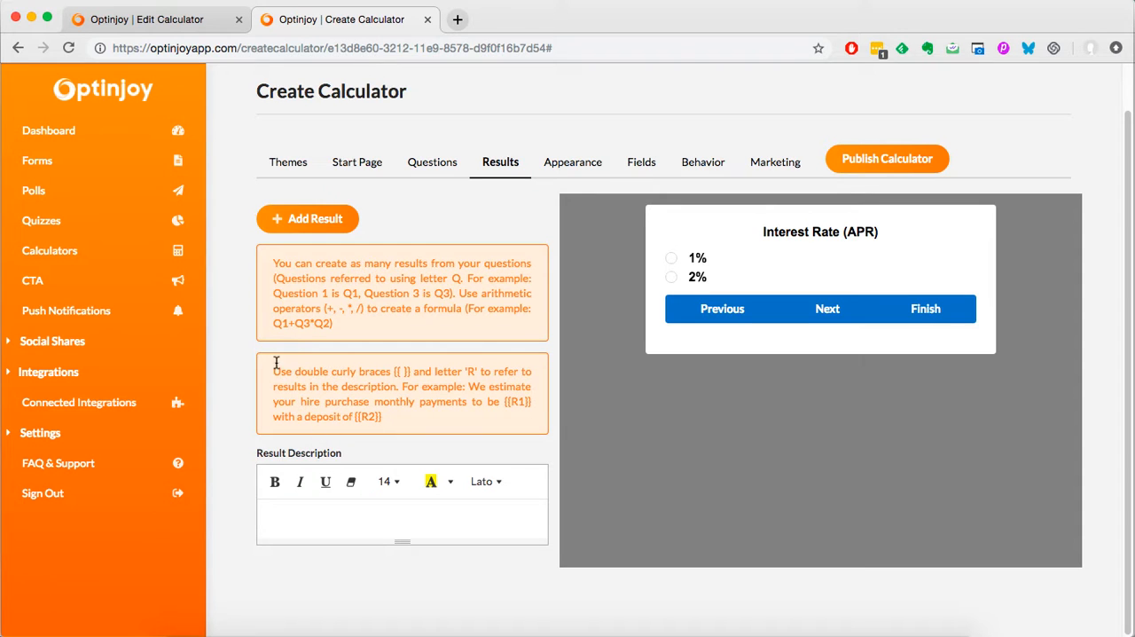
{"action": "left_click", "coordinate": [287, 227]}
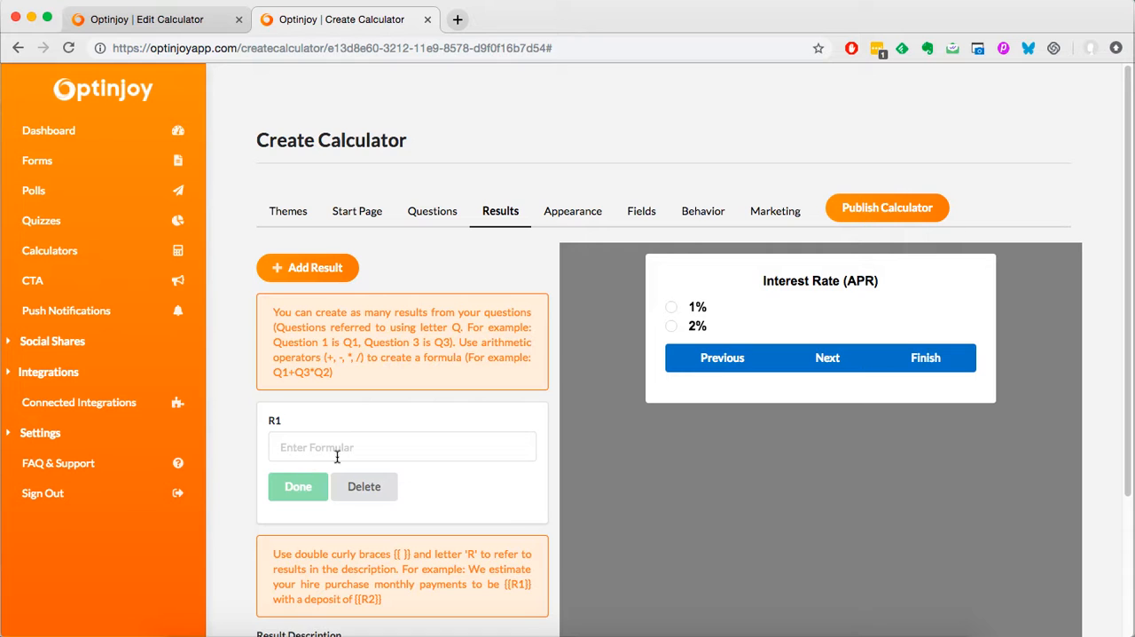
{"action": "left_click", "coordinate": [177, 27]}
{"action": "scroll", "coordinate": [426, 256], "scroll_direction": "up", "scroll_amount": 10}
{"action": "left_click", "coordinate": [499, 214]}
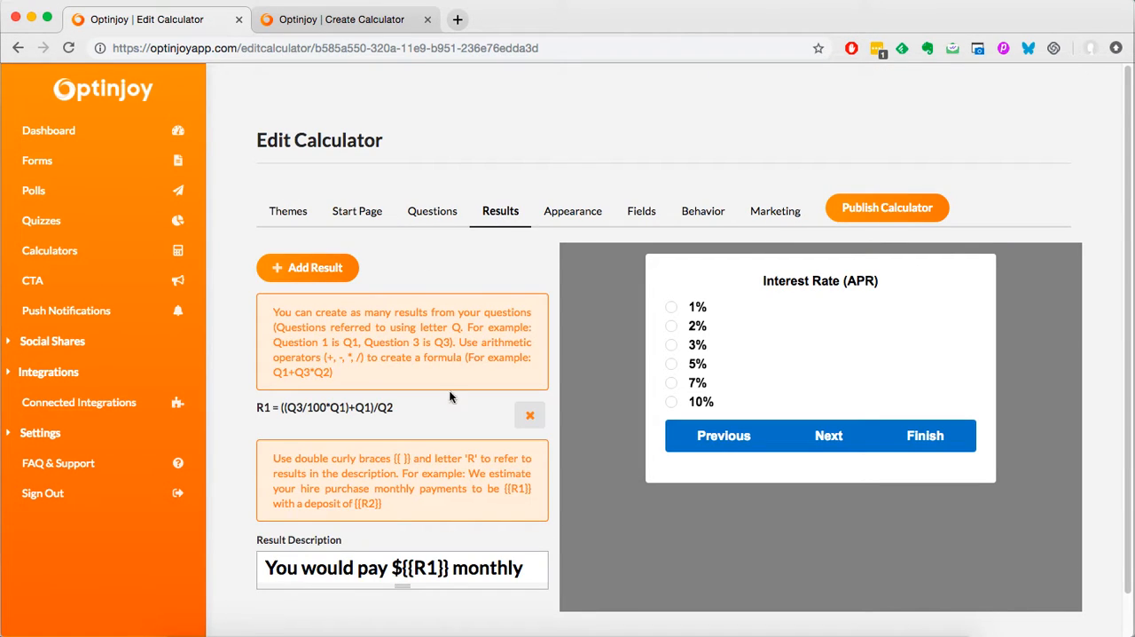
{"action": "left_click_drag", "start_coordinate": [394, 408], "coordinate": [279, 406]}
{"action": "key", "text": "super+c"}
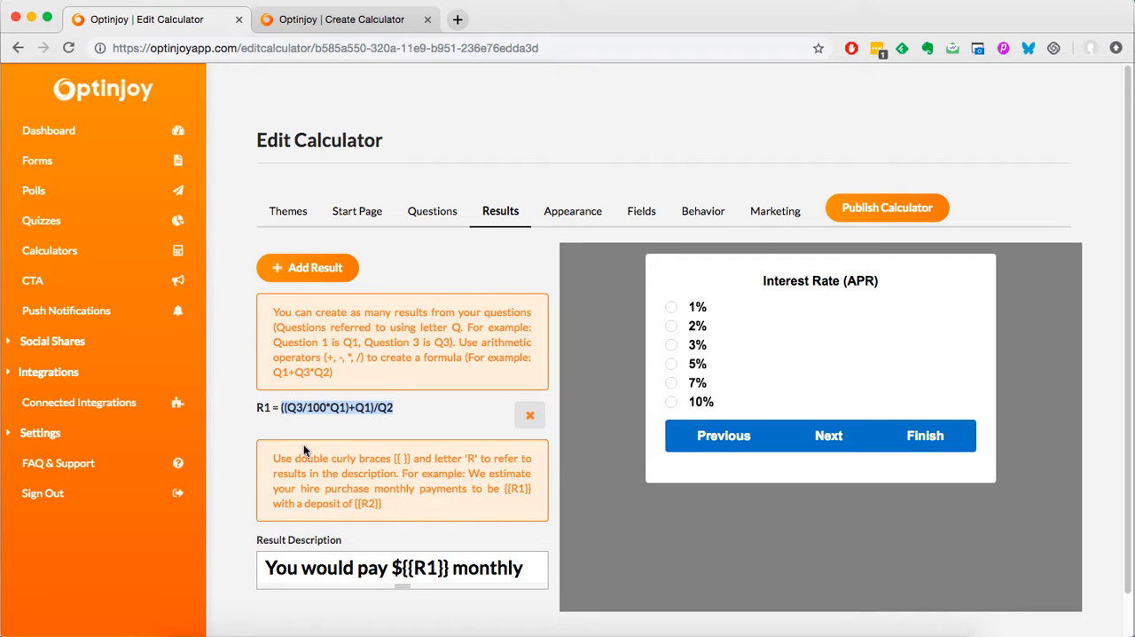
Step: Enter ((Q3/100*Q1)+Q1)/Q2 as the R1 formula in the new calculator and save the result
{"action": "left_click", "coordinate": [340, 30]}
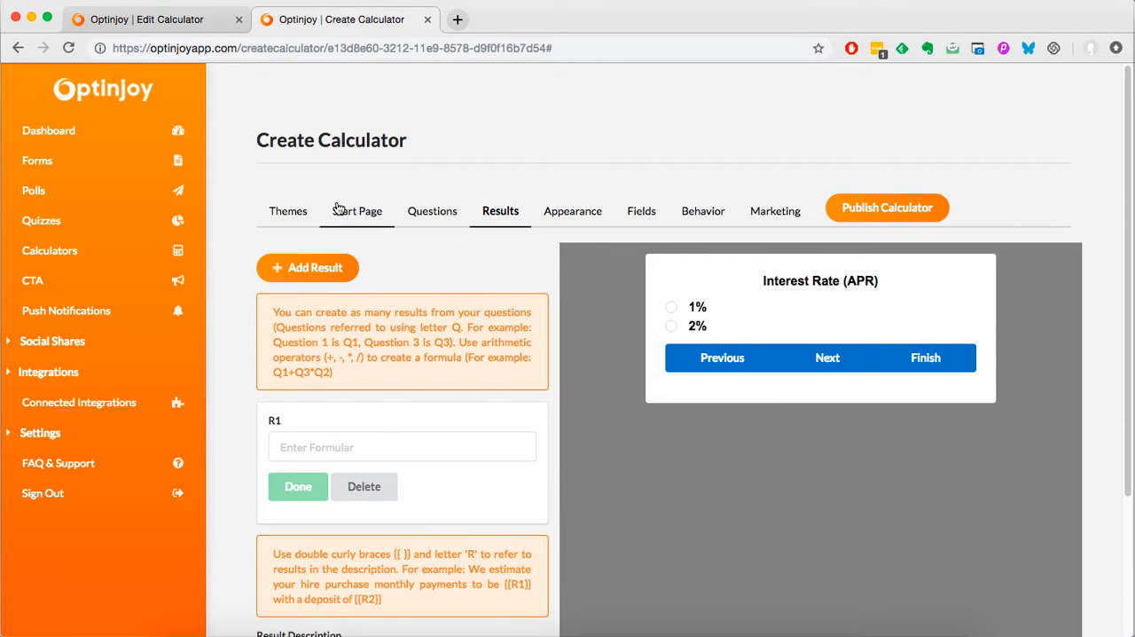
{"action": "left_click", "coordinate": [386, 449]}
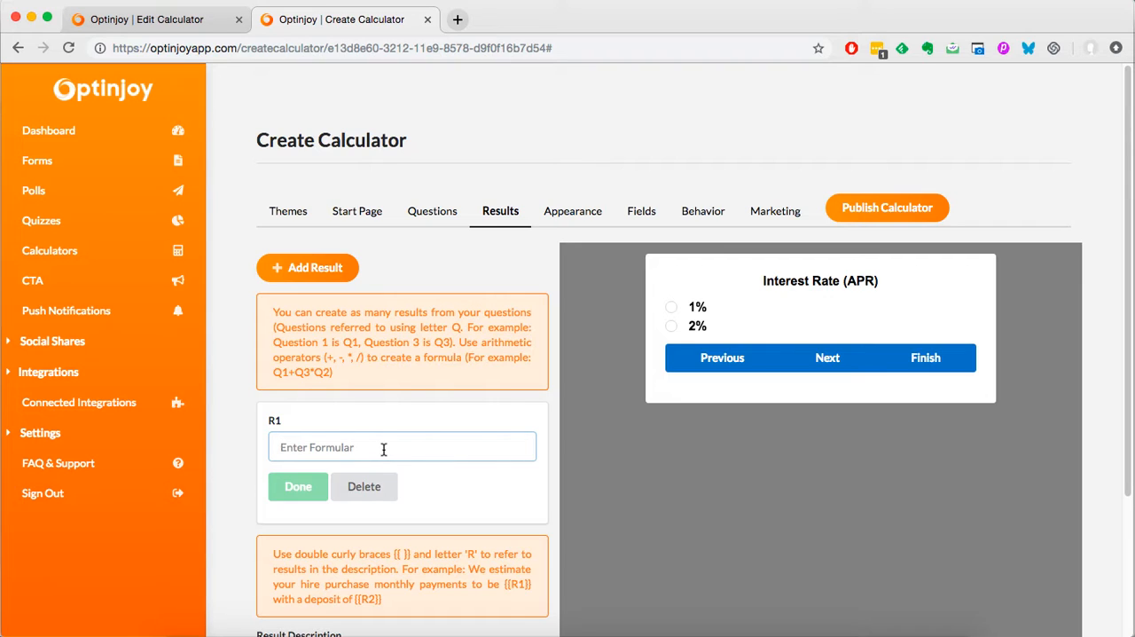
{"action": "key", "text": "super+v"}
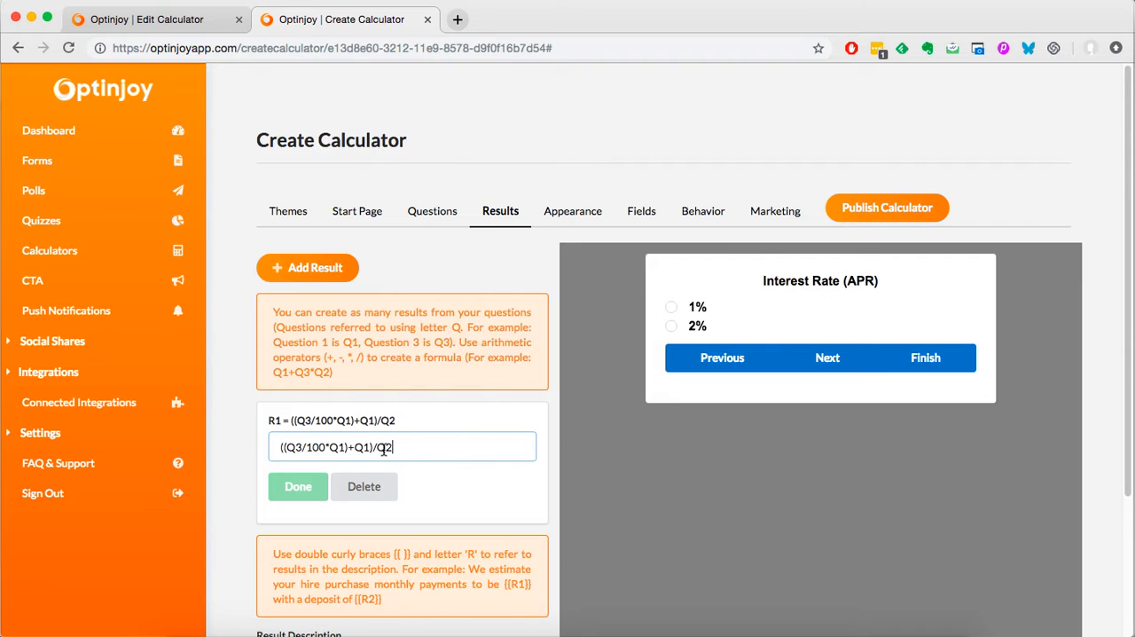
{"action": "left_click", "coordinate": [297, 449]}
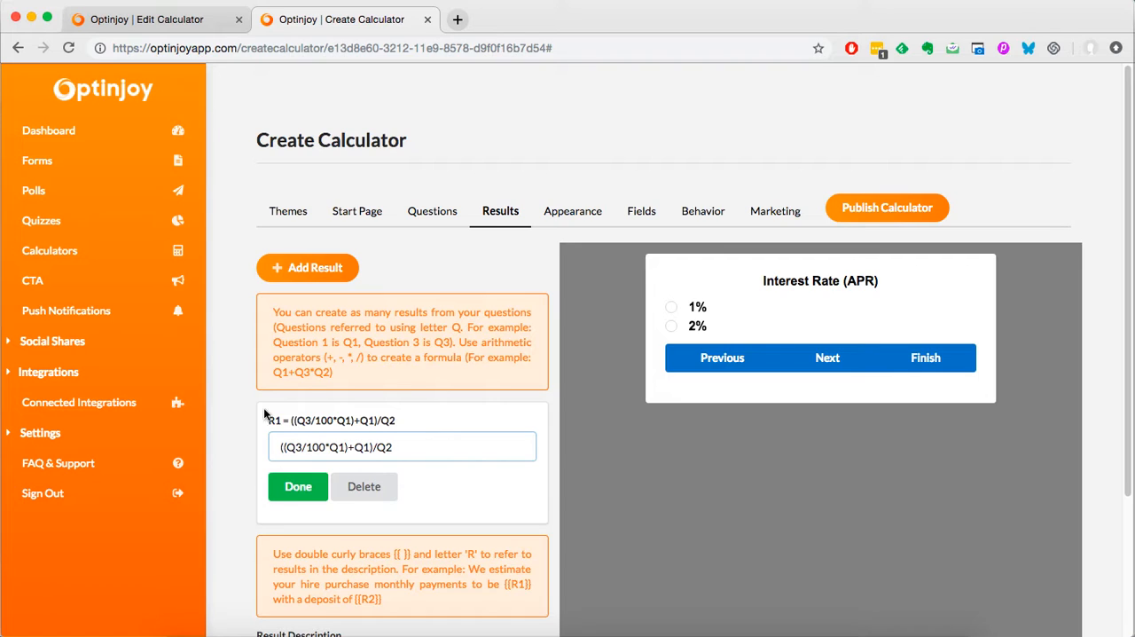
{"action": "key", "text": "Right"}
{"action": "key", "text": "Right"}
{"action": "key", "text": "Right"}
{"action": "left_click", "coordinate": [405, 445]}
{"action": "left_click", "coordinate": [298, 485]}
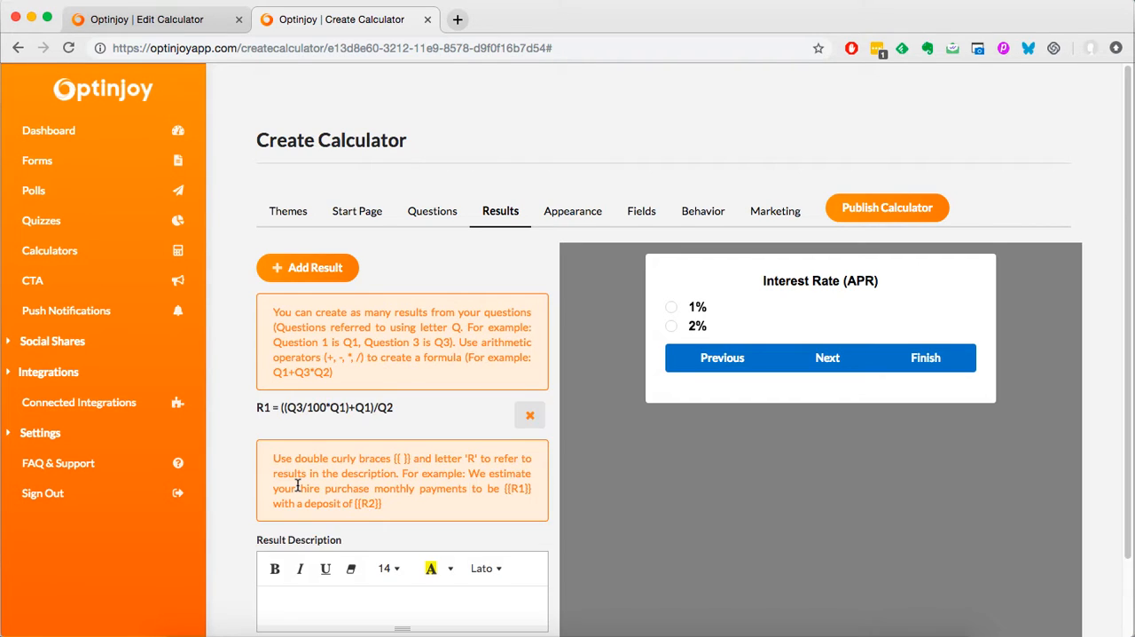
{"action": "left_click", "coordinate": [321, 284]}
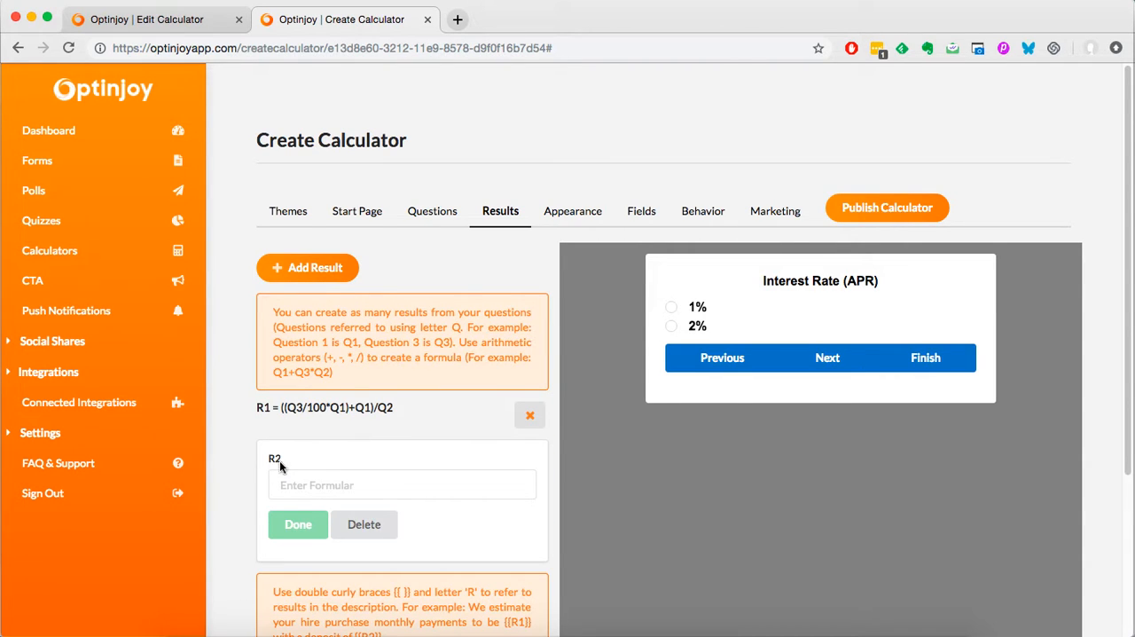
{"action": "left_click", "coordinate": [360, 537]}
{"action": "scroll", "coordinate": [376, 545], "scroll_direction": "down", "scroll_amount": 2}
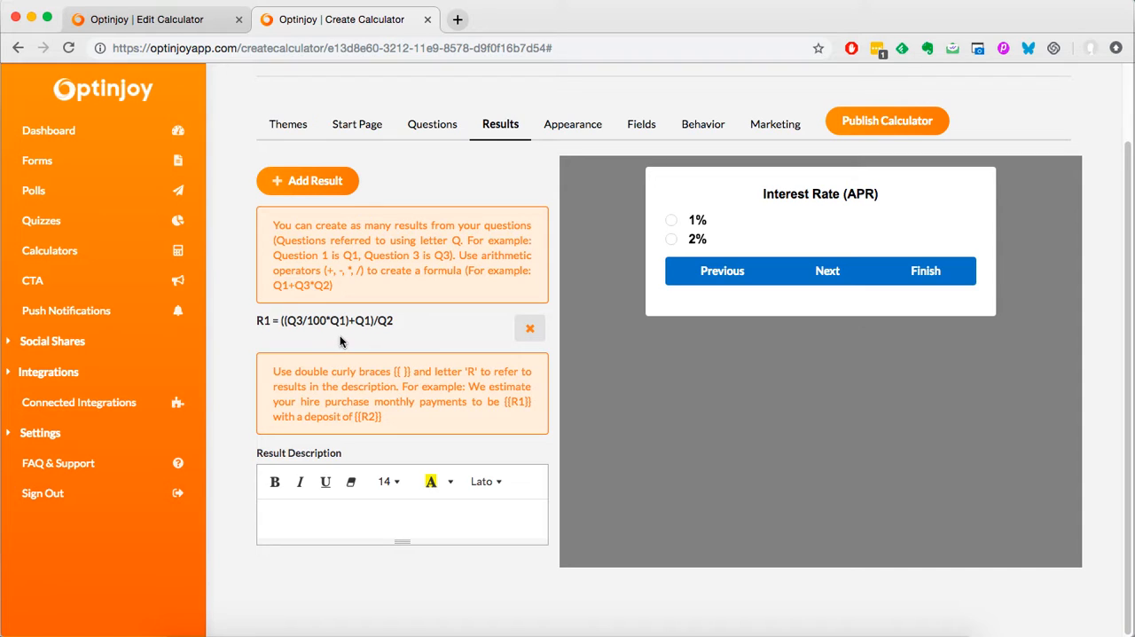
Step: Write "Your monthly payment would be: {{R1}}" as the result description
{"action": "left_click", "coordinate": [311, 525]}
{"action": "type", "text": "Your monthly payment is"}
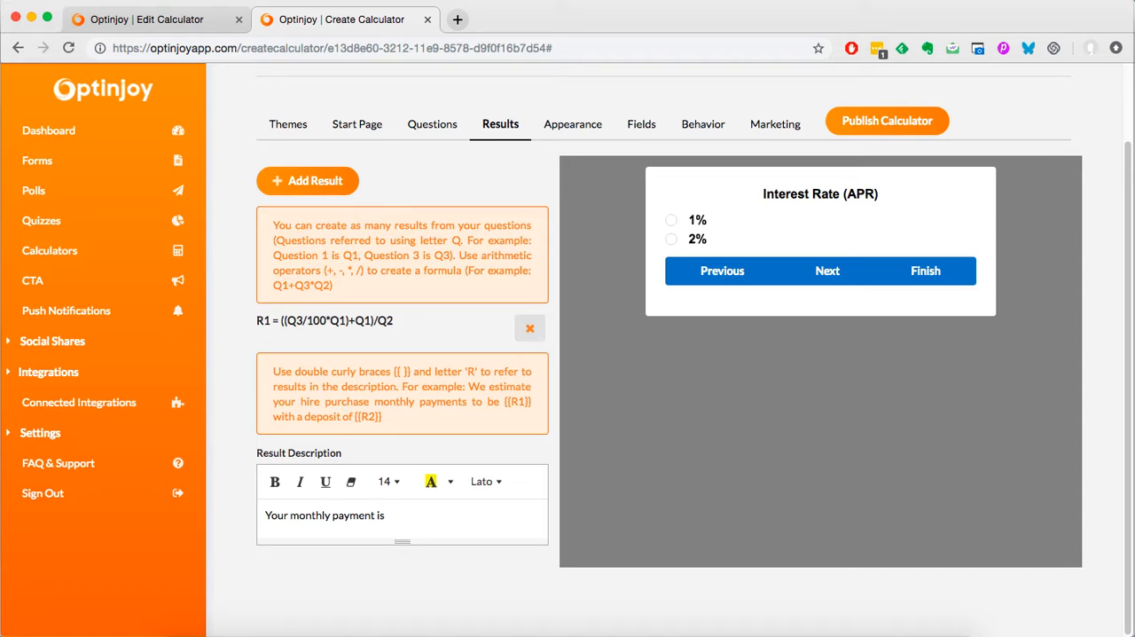
{"action": "key", "text": "BackSpace"}
{"action": "type", "text": "would be:"}
{"action": "type", "text": "{{R1"}
{"action": "type", "text": "}}"}
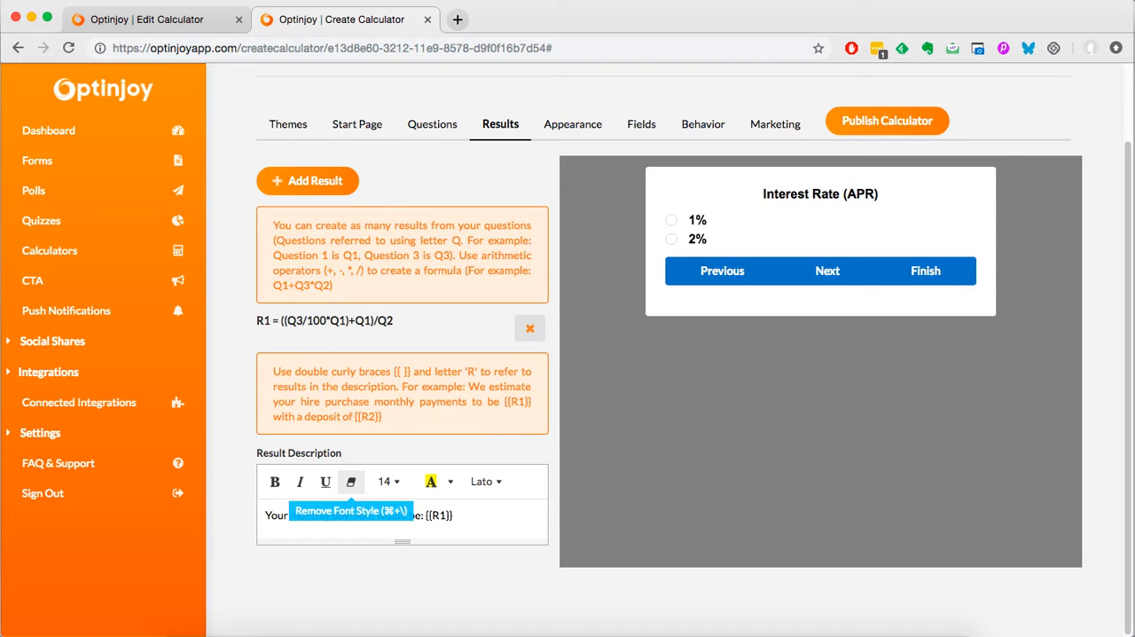
Step: Set the font size of the whole result description to 24
{"action": "key", "text": "super+a"}
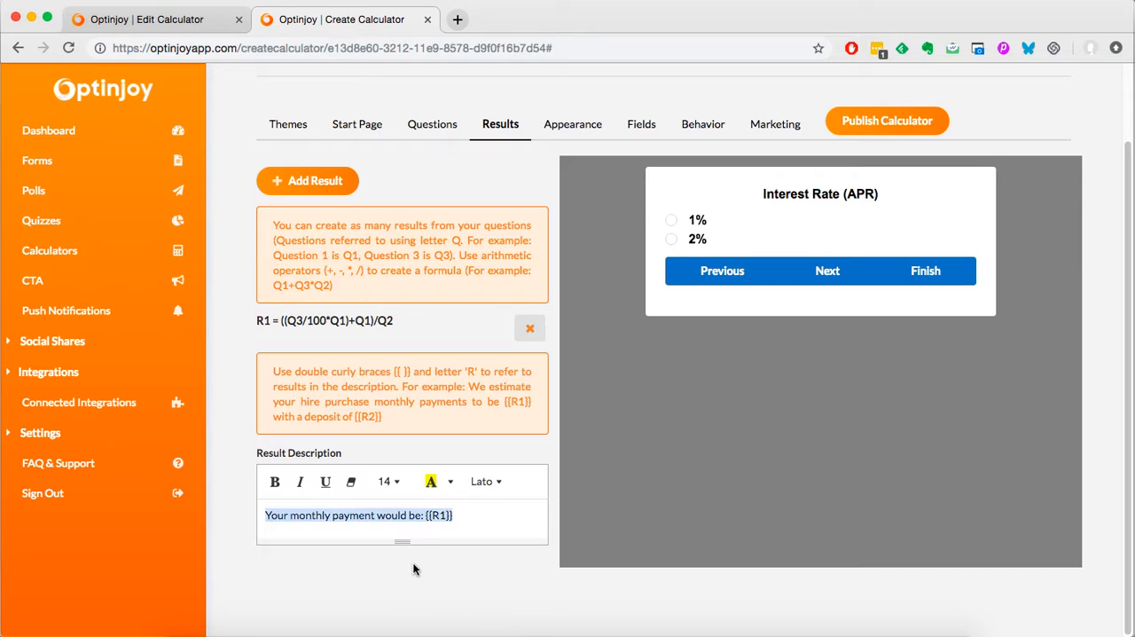
{"action": "left_click", "coordinate": [394, 486]}
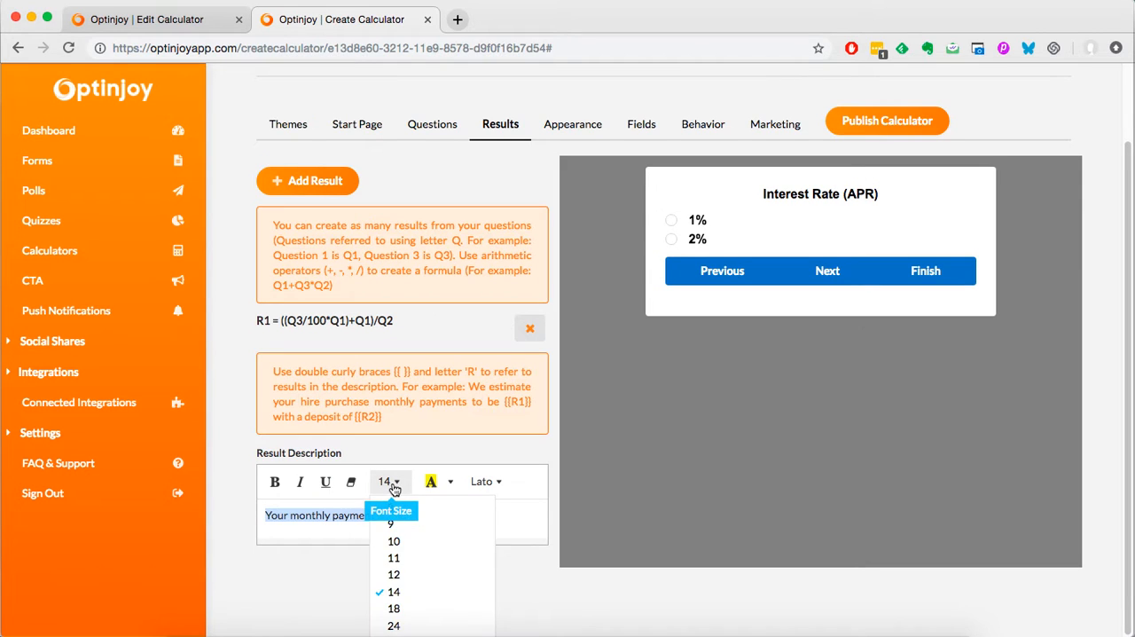
{"action": "left_click", "coordinate": [402, 627]}
{"action": "left_click", "coordinate": [396, 531]}
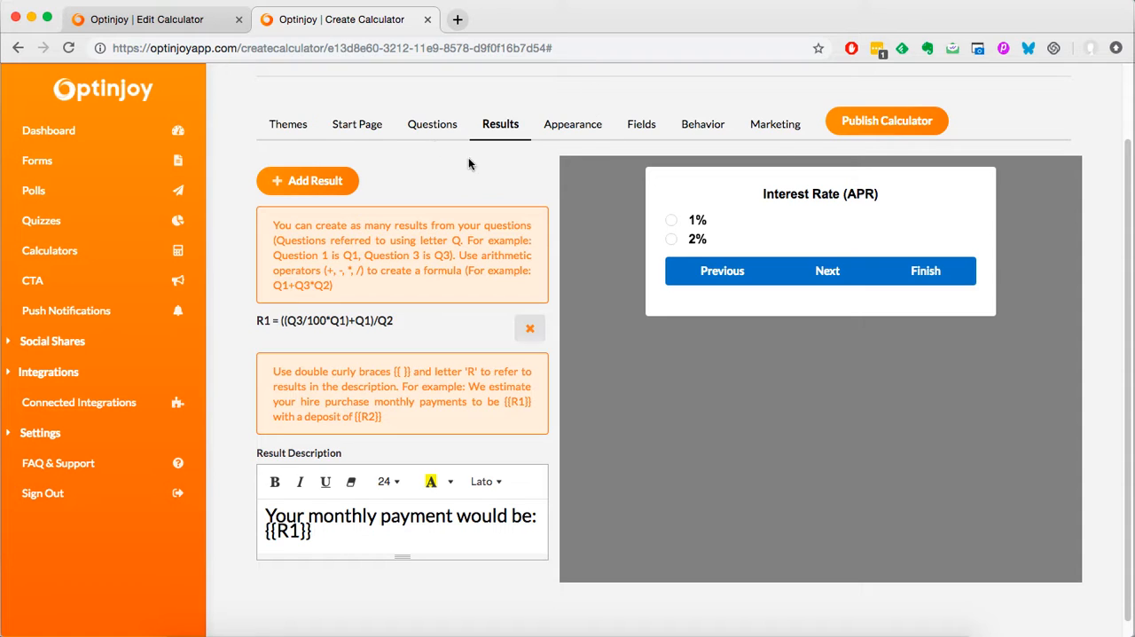
Step: Check the questions and their option values against the R1 formula
{"action": "left_click", "coordinate": [432, 125]}
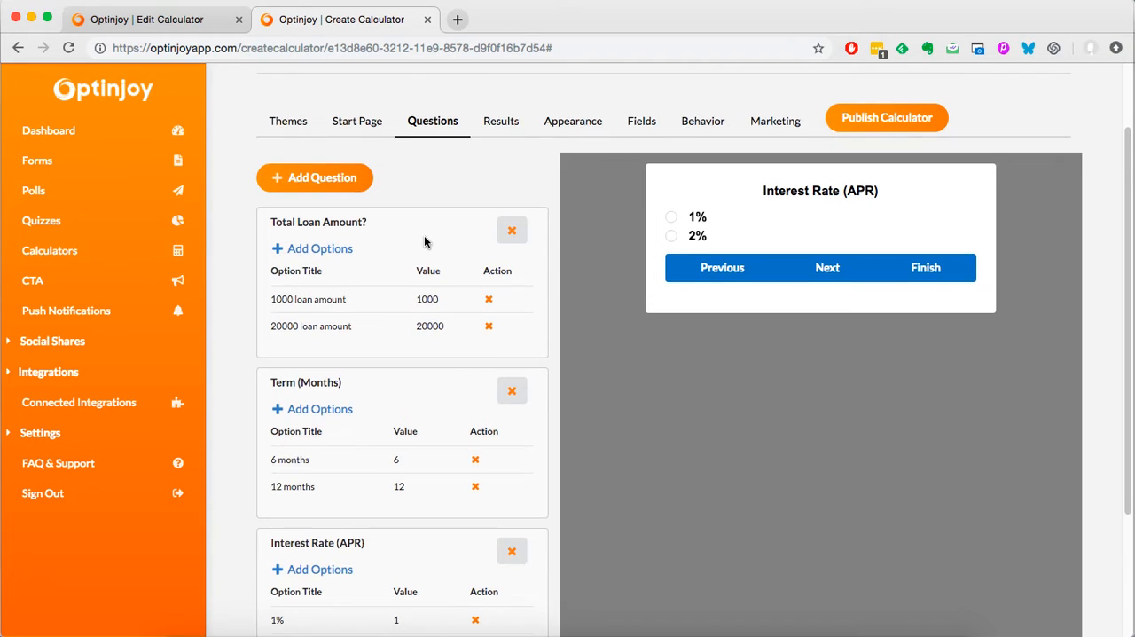
{"action": "scroll", "coordinate": [426, 241], "scroll_direction": "down", "scroll_amount": 3}
{"action": "scroll", "coordinate": [428, 447], "scroll_direction": "up", "scroll_amount": 5}
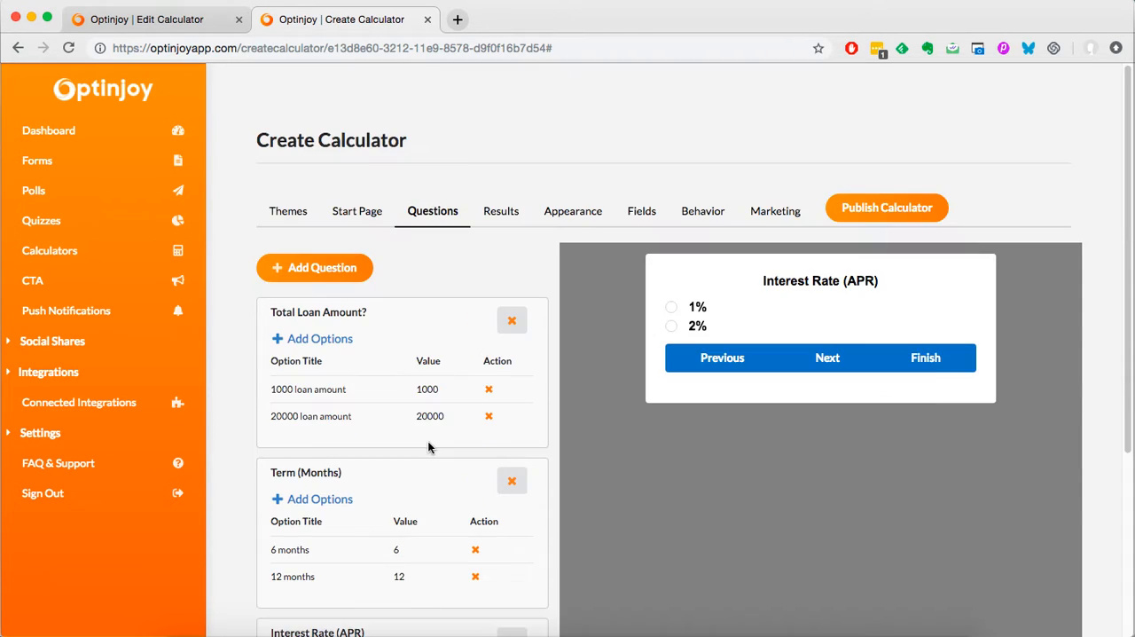
{"action": "left_click", "coordinate": [497, 217]}
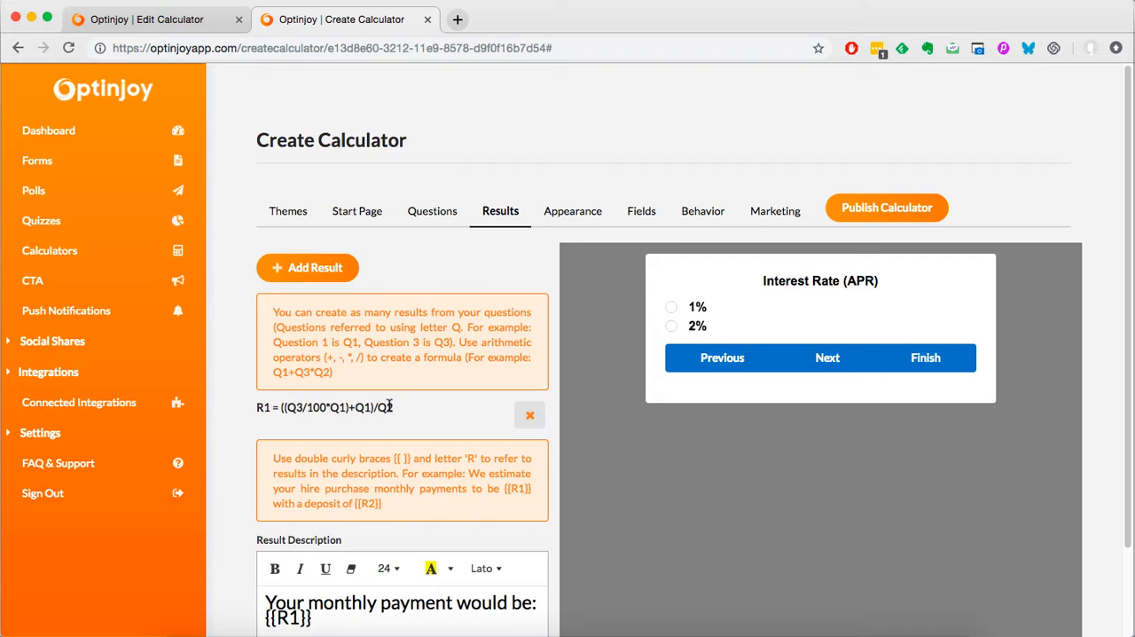
Step: Insert the word "auto" before "payment" in the result description
{"action": "scroll", "coordinate": [387, 420], "scroll_direction": "down", "scroll_amount": 3}
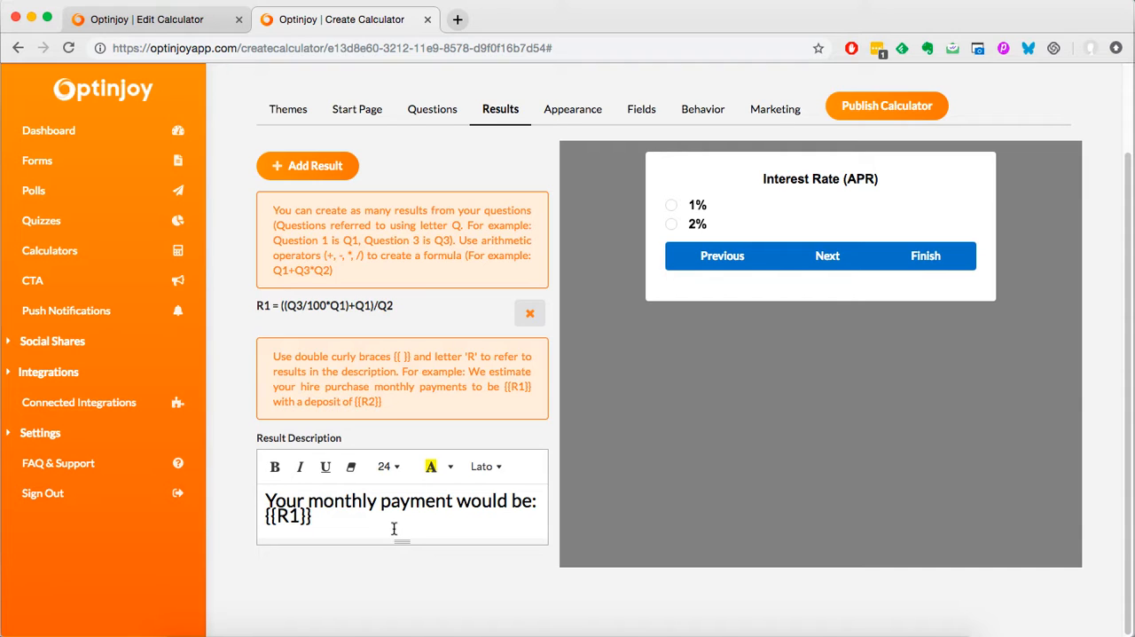
{"action": "left_click", "coordinate": [383, 499]}
{"action": "type", "text": "auto"}
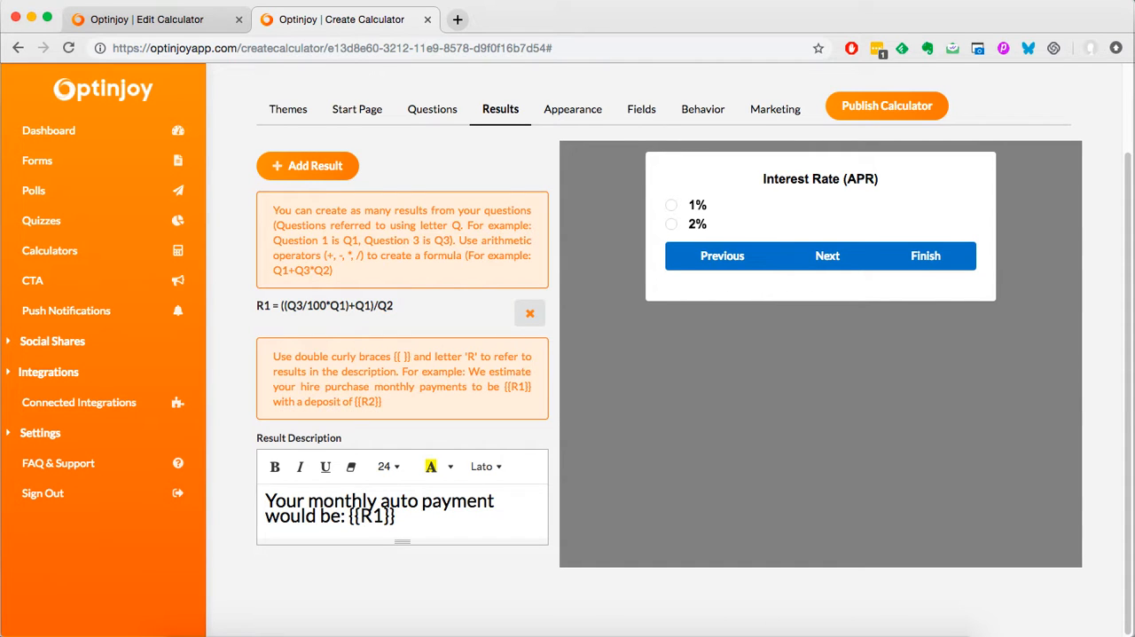
Step: Change the text color of the calculator's questions and options to green in the appearance settings
{"action": "scroll", "coordinate": [435, 256], "scroll_direction": "up", "scroll_amount": 1}
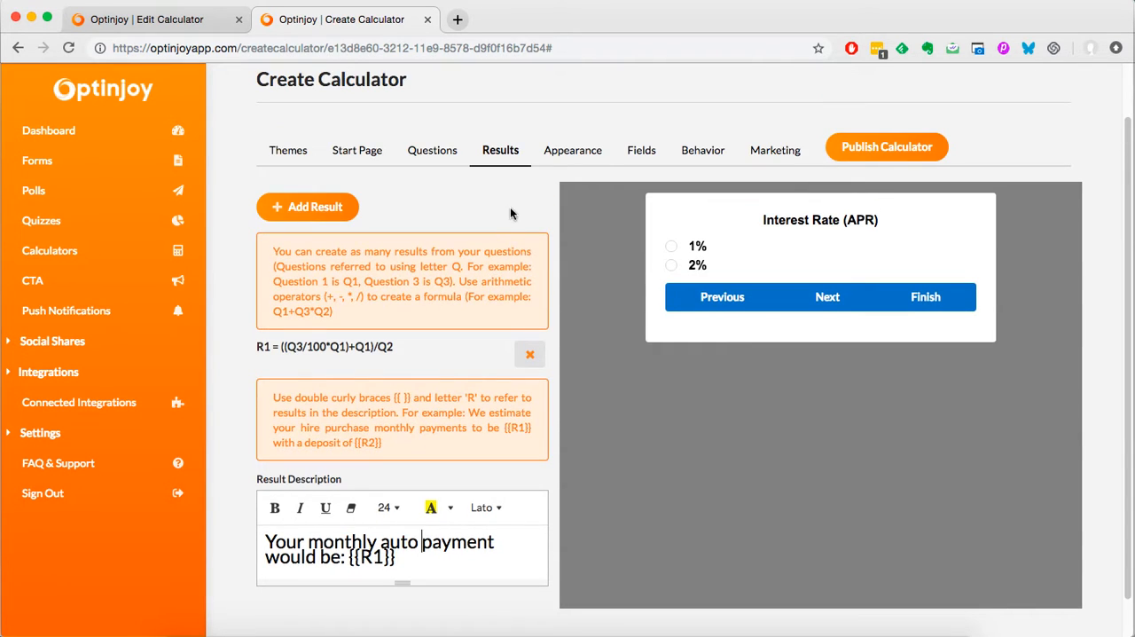
{"action": "left_click", "coordinate": [569, 157]}
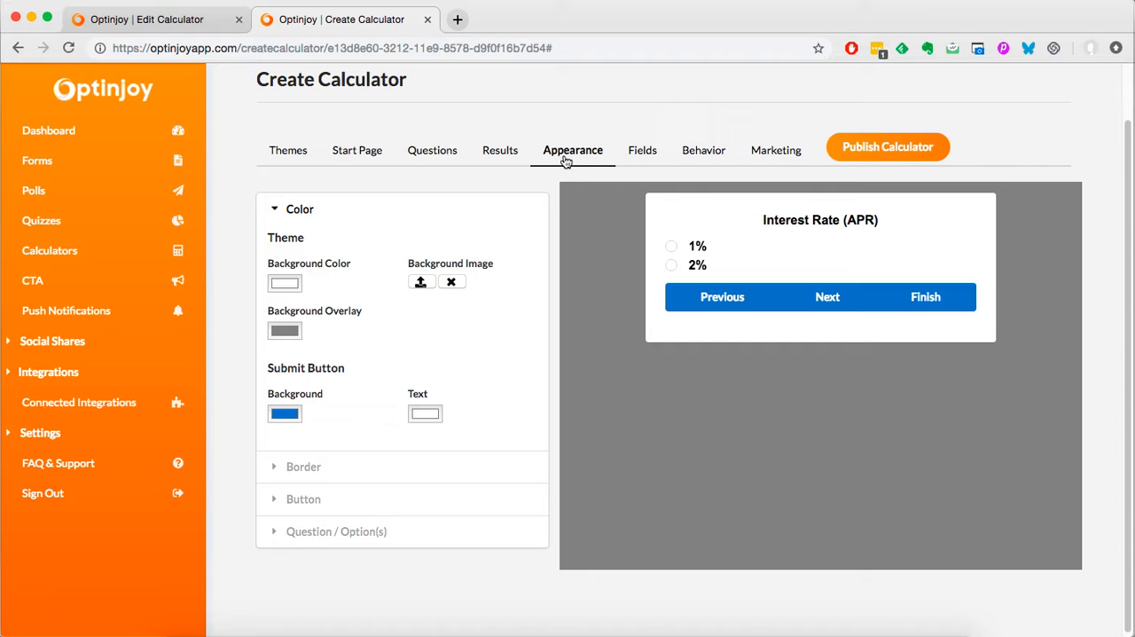
{"action": "left_click", "coordinate": [297, 476]}
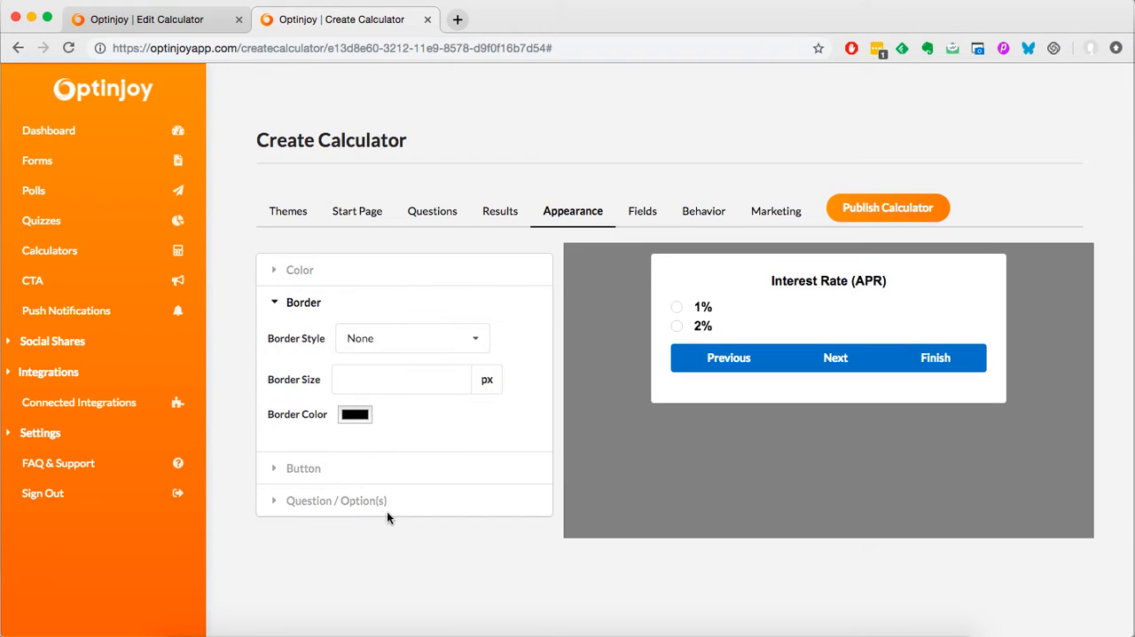
{"action": "left_click", "coordinate": [347, 479]}
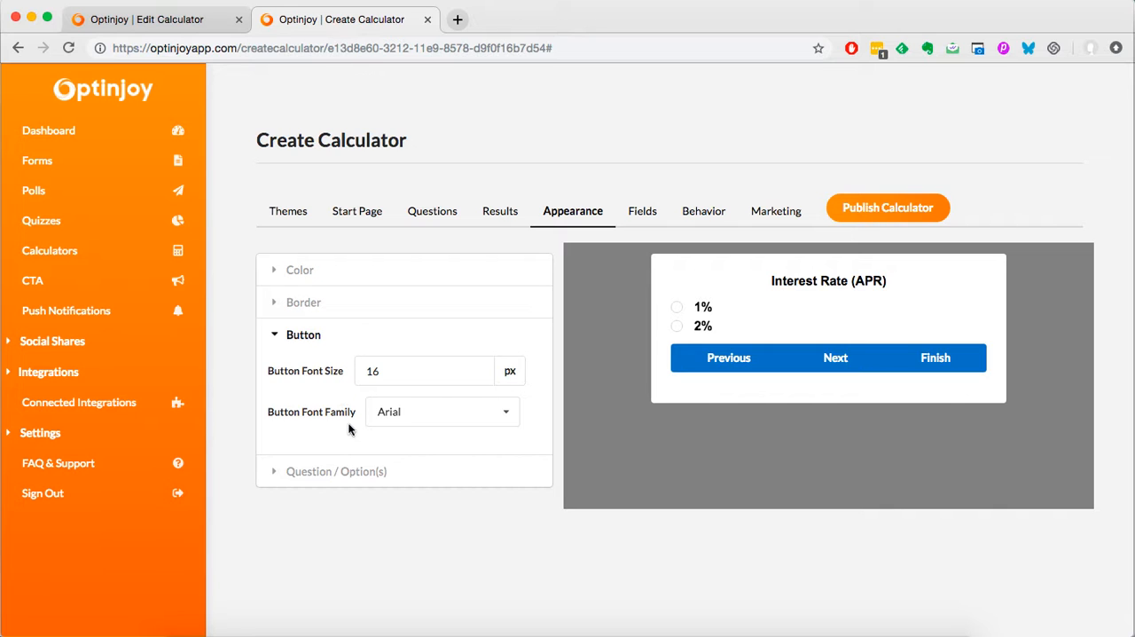
{"action": "left_click", "coordinate": [346, 473]}
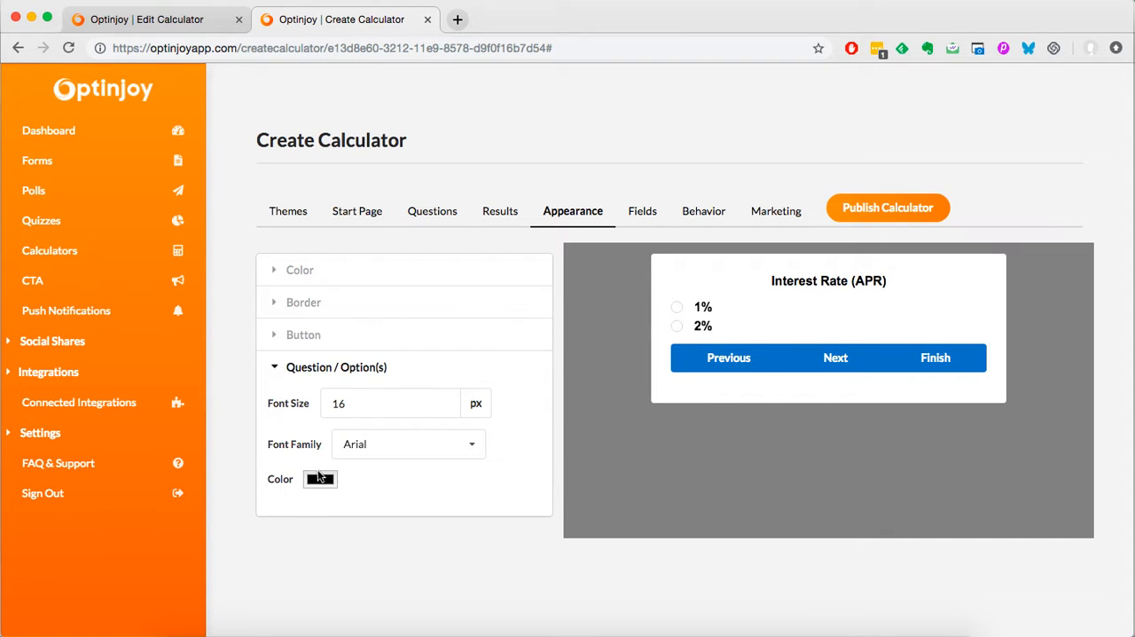
{"action": "left_click", "coordinate": [328, 479]}
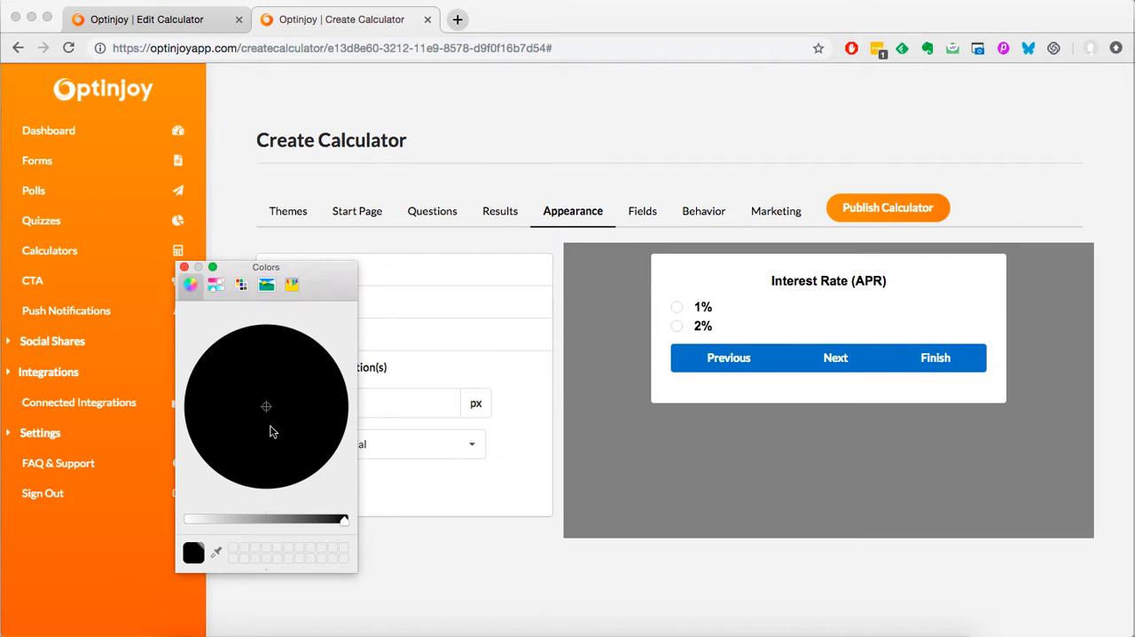
{"action": "left_click", "coordinate": [250, 518]}
{"action": "left_click_drag", "start_coordinate": [268, 406], "coordinate": [236, 372]}
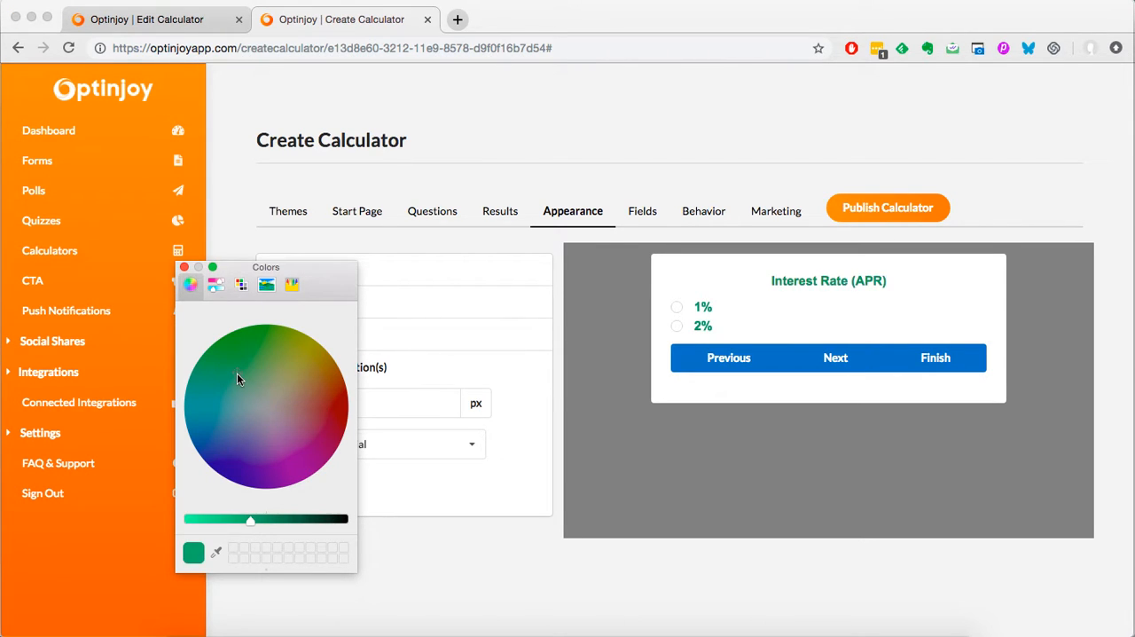
{"action": "left_click", "coordinate": [183, 266]}
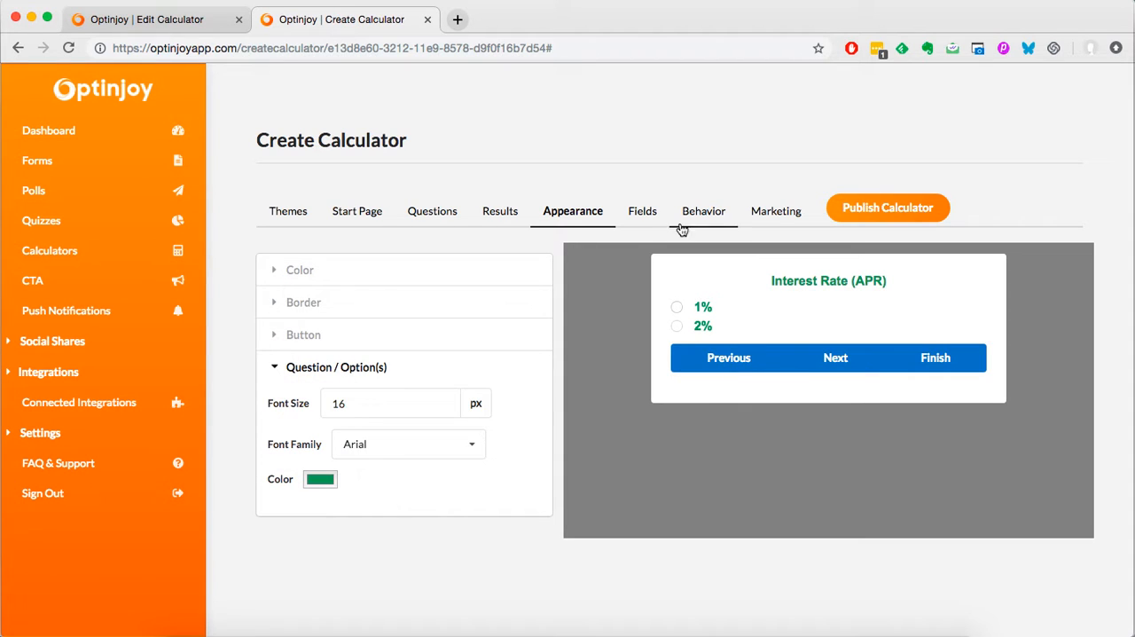
Step: Set both the label and the placeholder text of the email form field to "Enter your email here"
{"action": "left_click", "coordinate": [635, 217]}
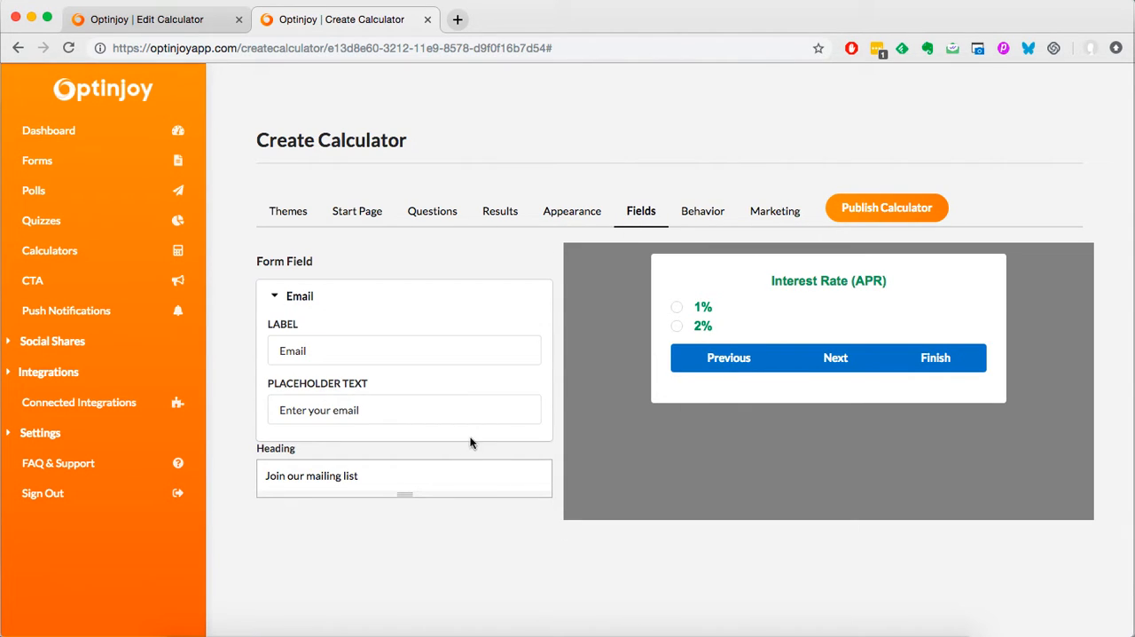
{"action": "left_click", "coordinate": [376, 356]}
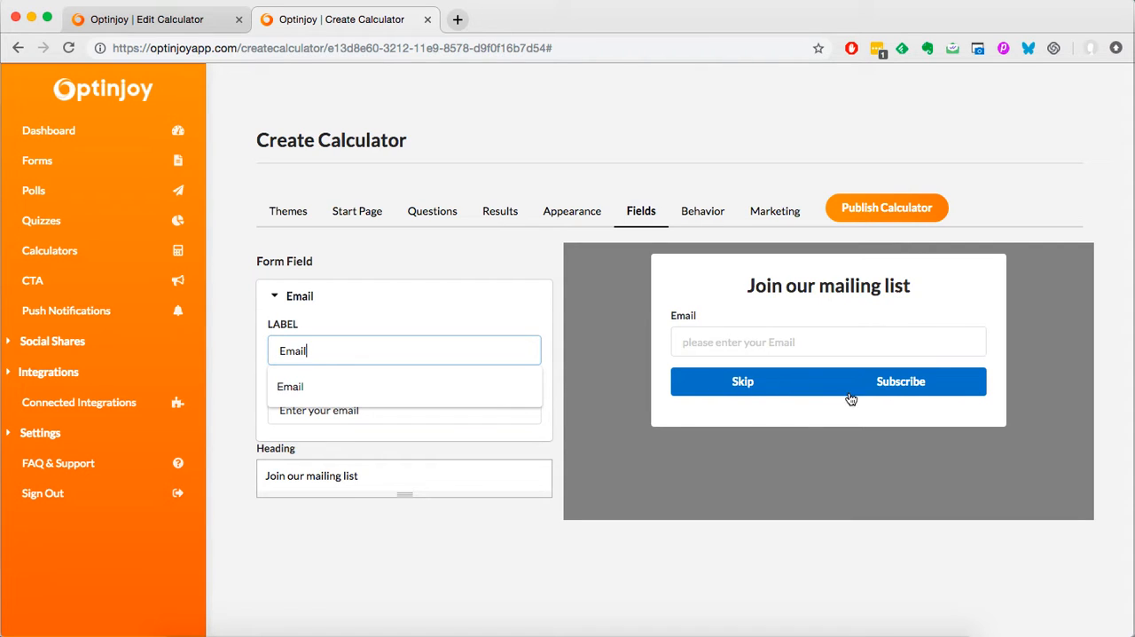
{"action": "left_click", "coordinate": [864, 342]}
{"action": "left_click", "coordinate": [1045, 343]}
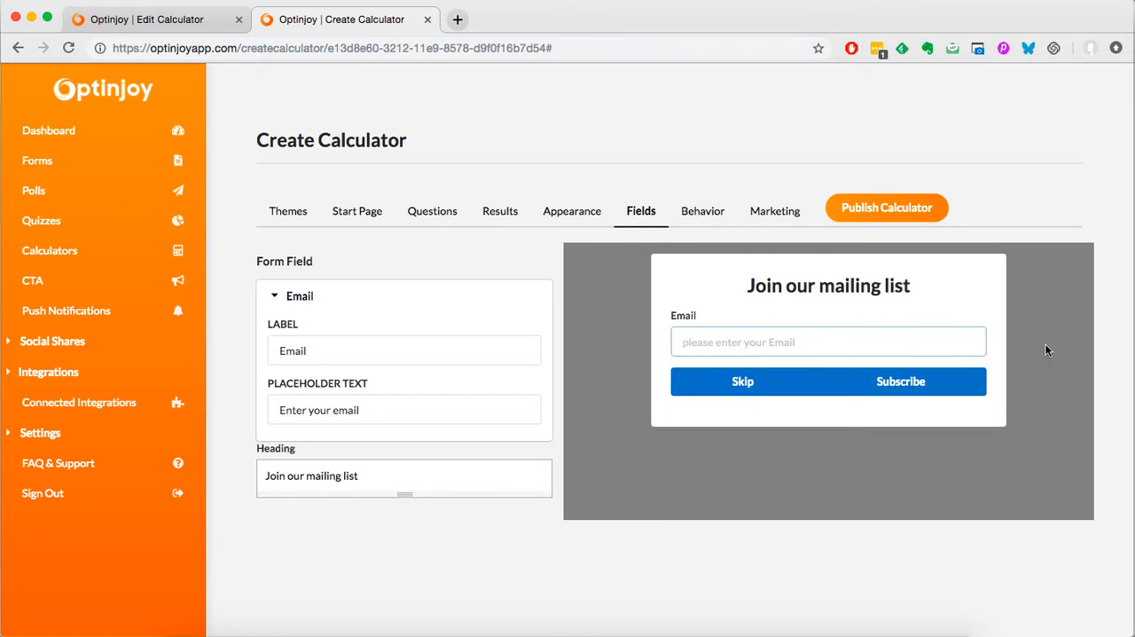
{"action": "left_click", "coordinate": [323, 362]}
{"action": "double_click", "coordinate": [346, 357]}
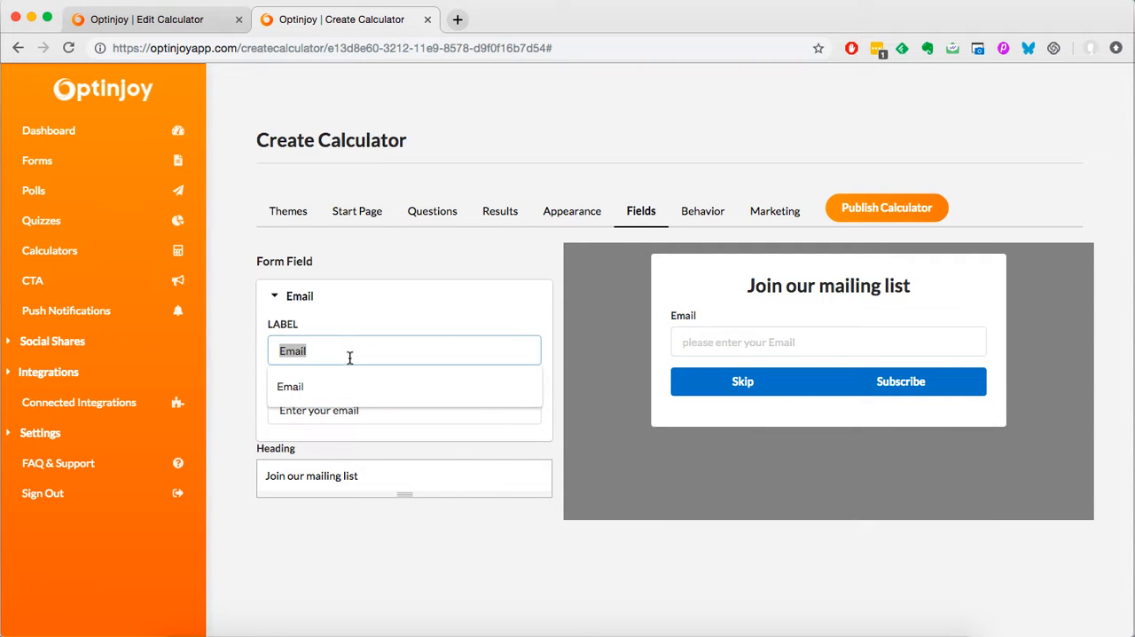
{"action": "type", "text": "Y"}
{"action": "key", "text": "BackSpace"}
{"action": "type", "text": "Enter "}
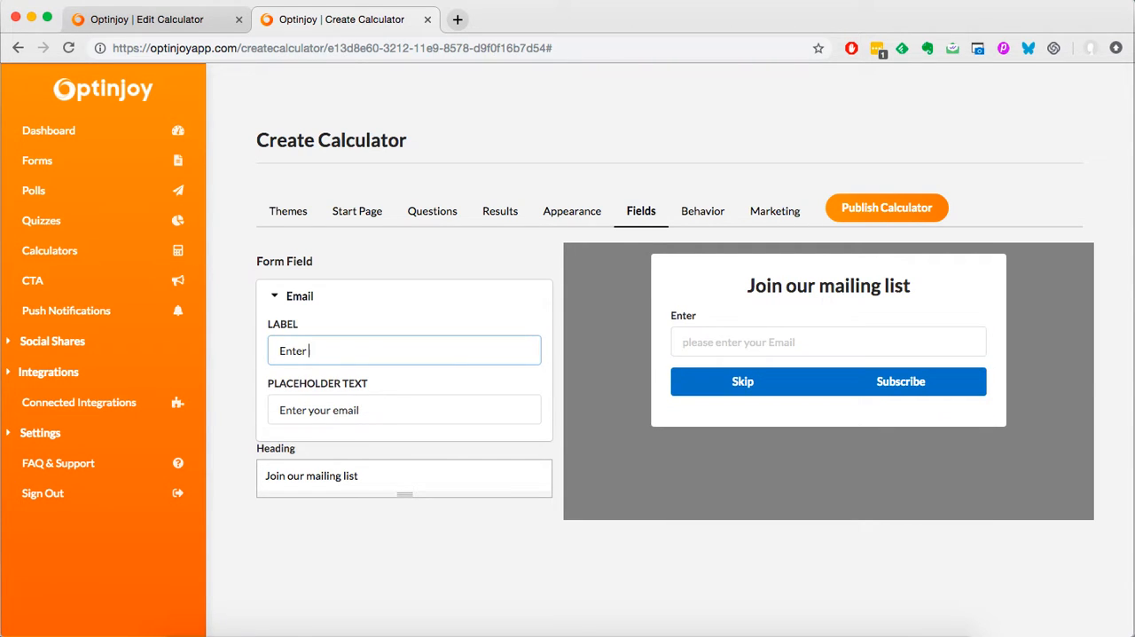
{"action": "type", "text": "your email here"}
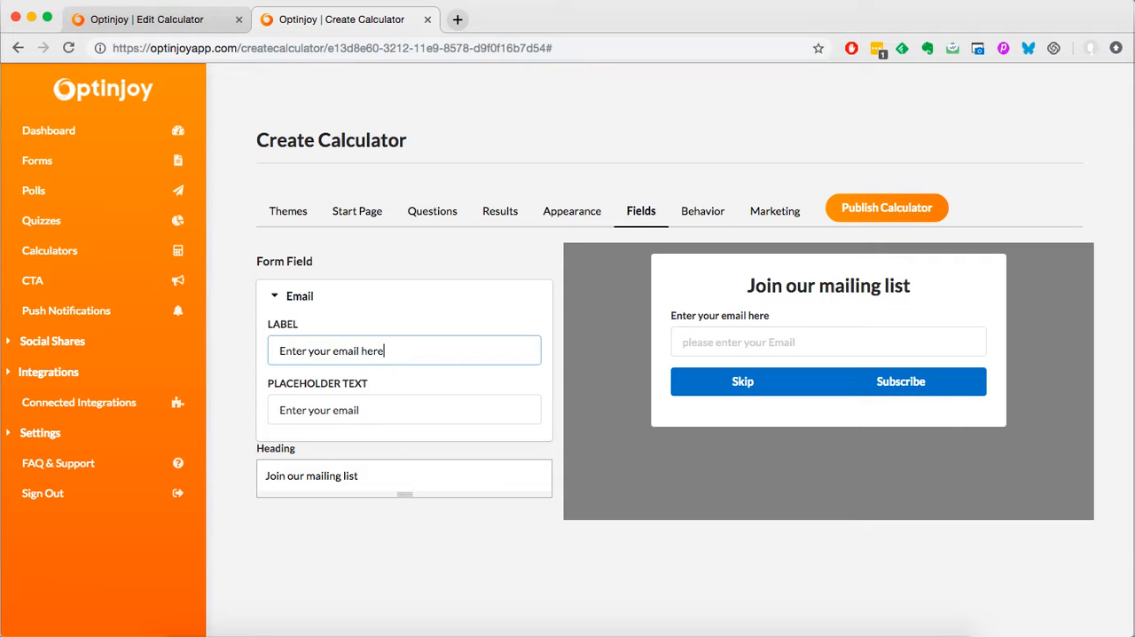
{"action": "left_click", "coordinate": [382, 421]}
{"action": "type", "text": "Enter your email here"}
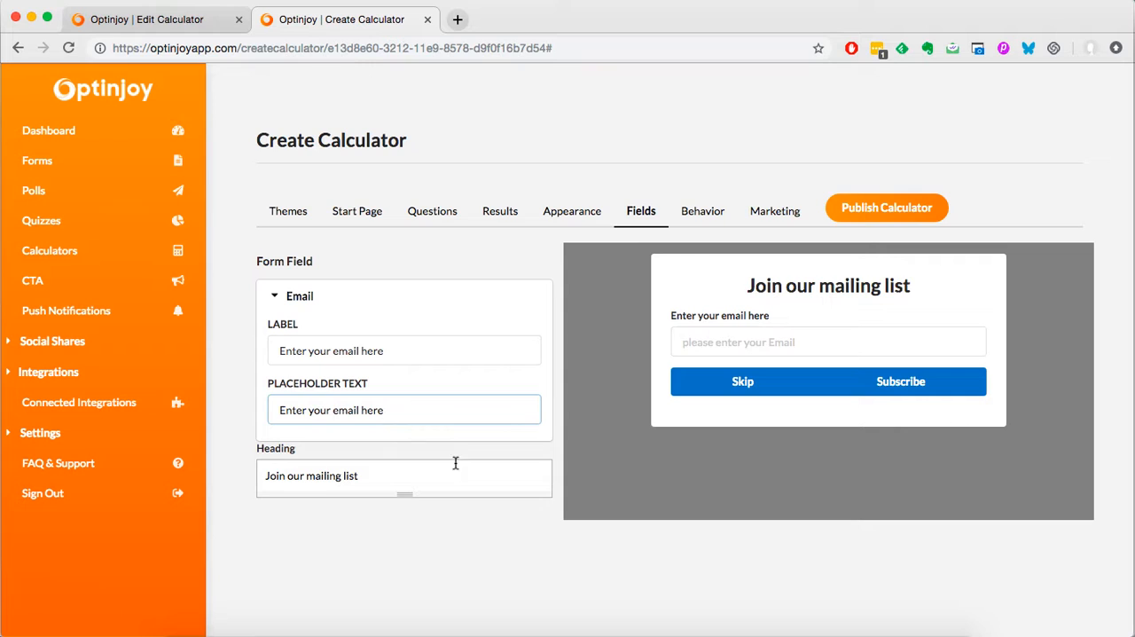
Step: Change the email form's heading to "Join our mailing list now!"
{"action": "left_click", "coordinate": [335, 409]}
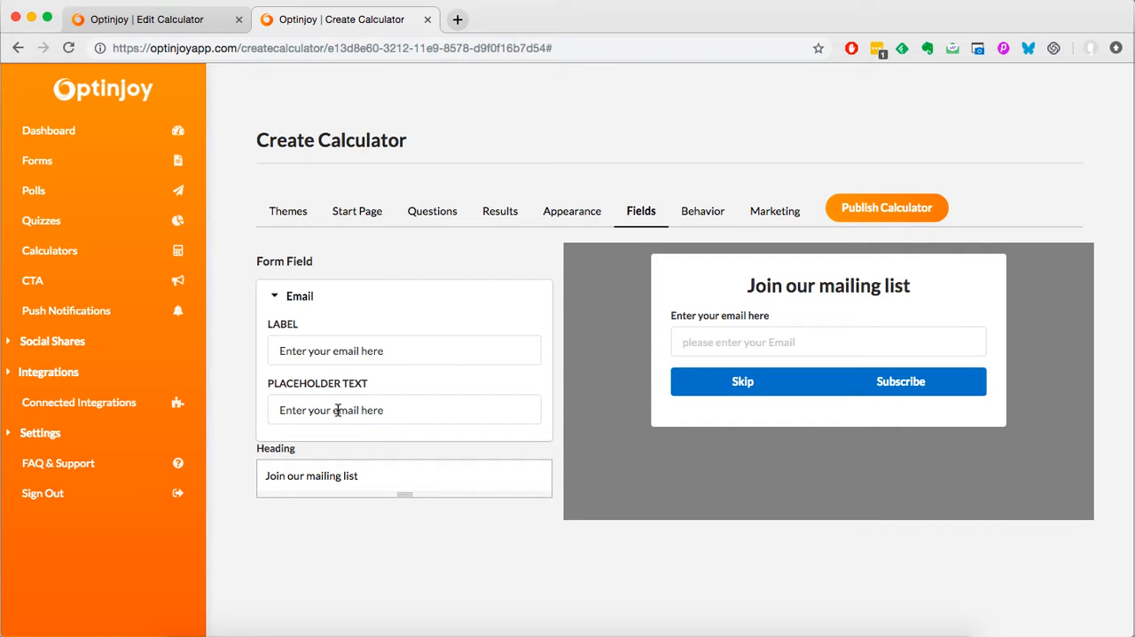
{"action": "left_click", "coordinate": [360, 446]}
{"action": "left_click", "coordinate": [380, 480]}
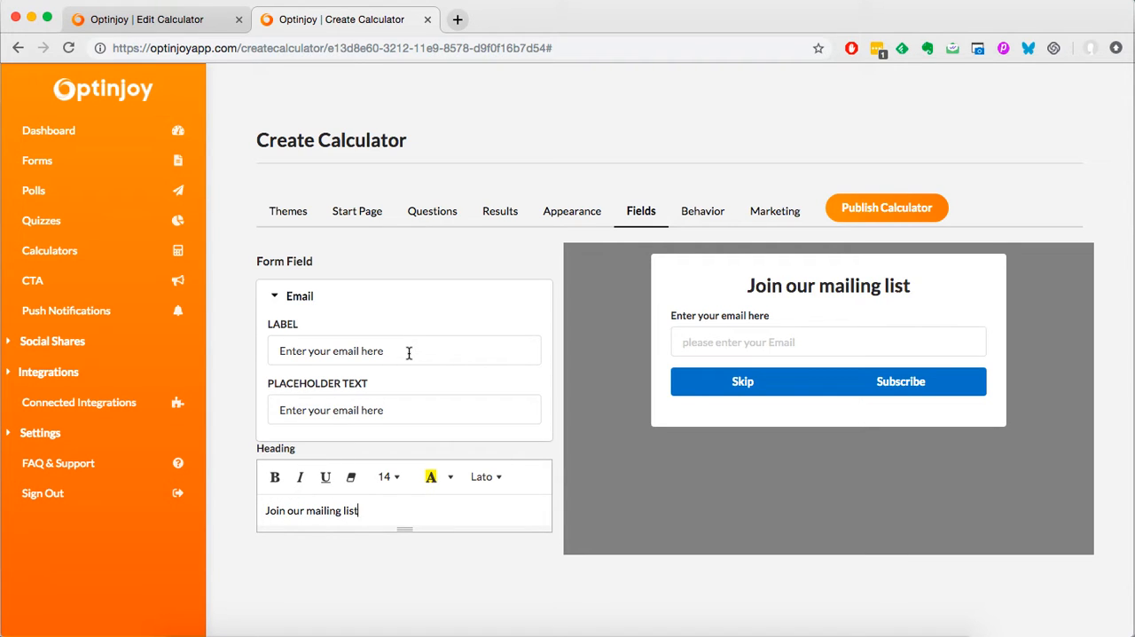
{"action": "type", "text": "here"}
{"action": "key", "text": "BackSpace"}
{"action": "key", "text": "BackSpace"}
{"action": "key", "text": "BackSpace"}
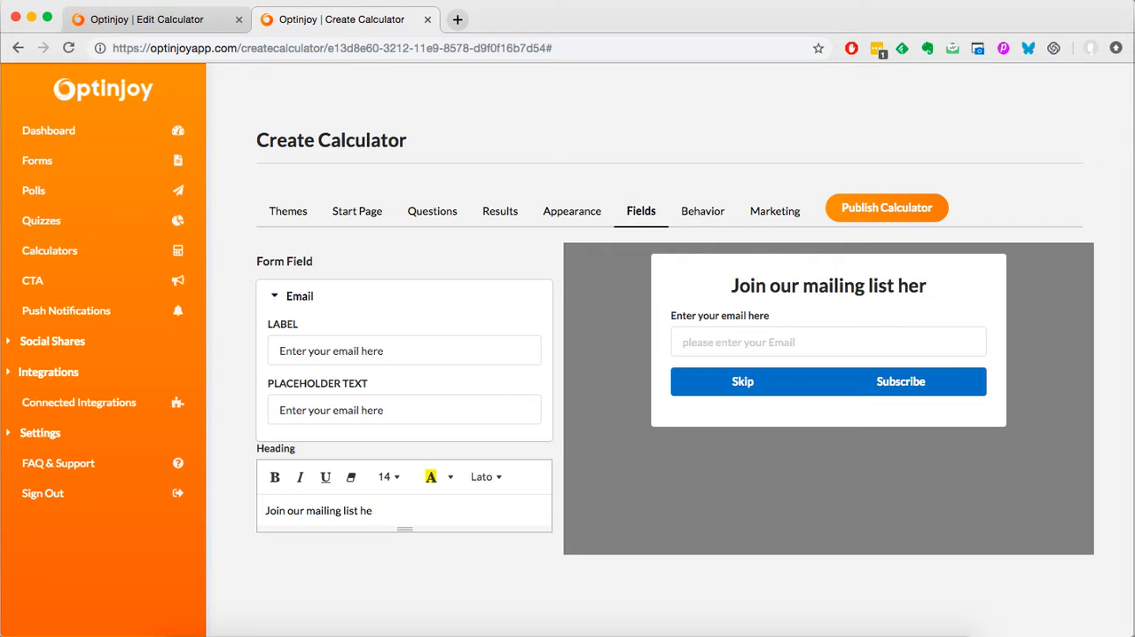
{"action": "key", "text": "BackSpace"}
{"action": "type", "text": "now!"}
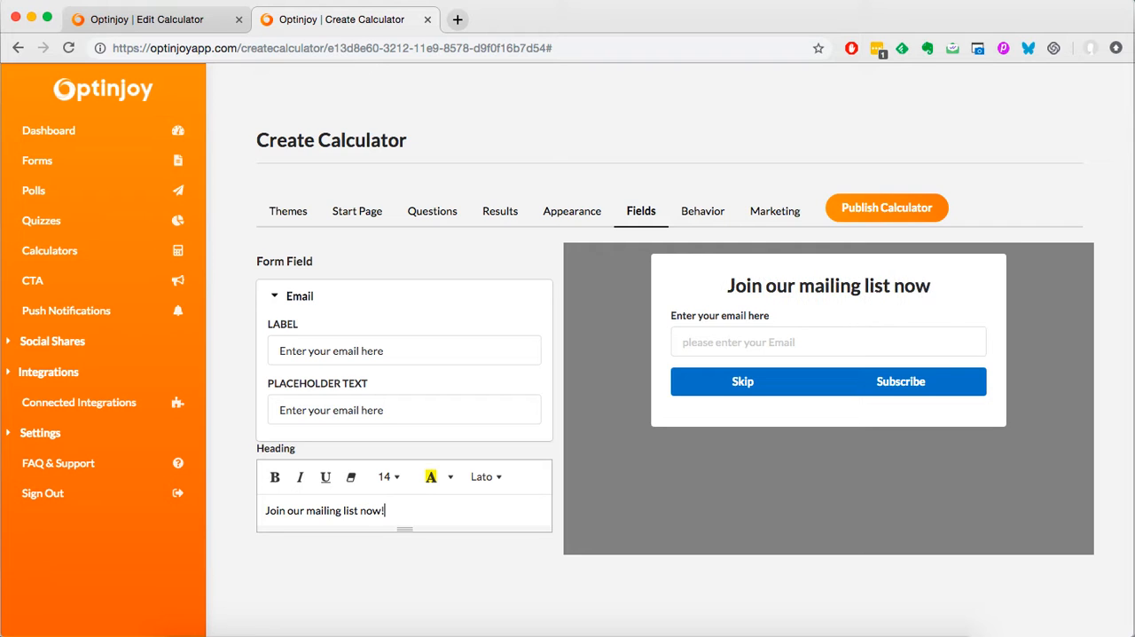
Step: Turn off showing the form on mobile devices in the behavior settings' display rules
{"action": "left_click", "coordinate": [704, 222]}
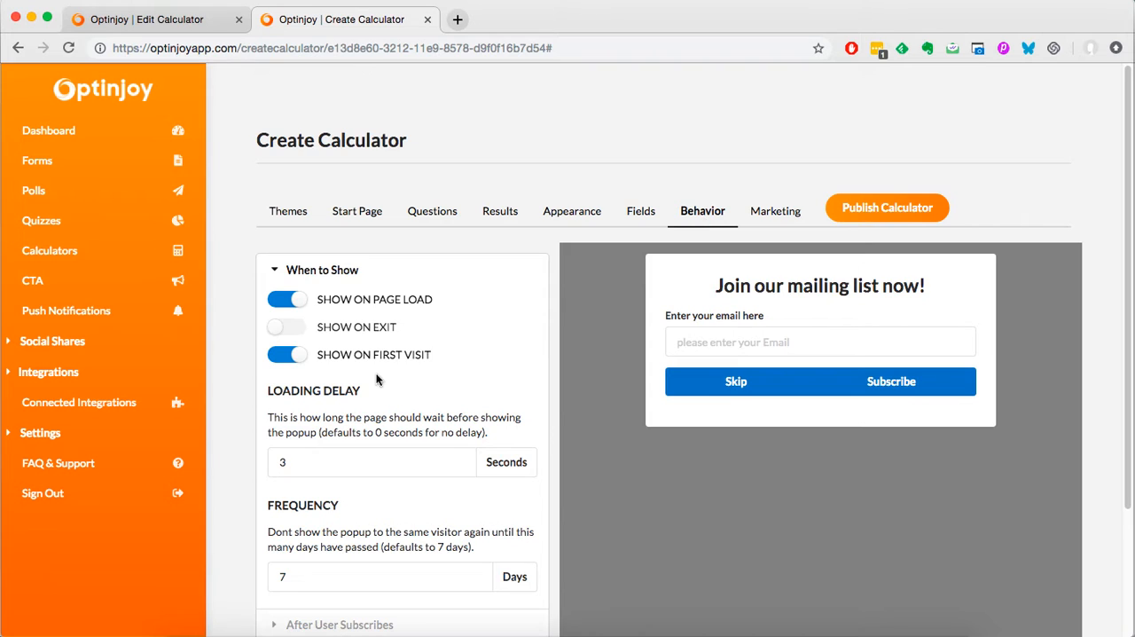
{"action": "scroll", "coordinate": [387, 389], "scroll_direction": "down", "scroll_amount": 3}
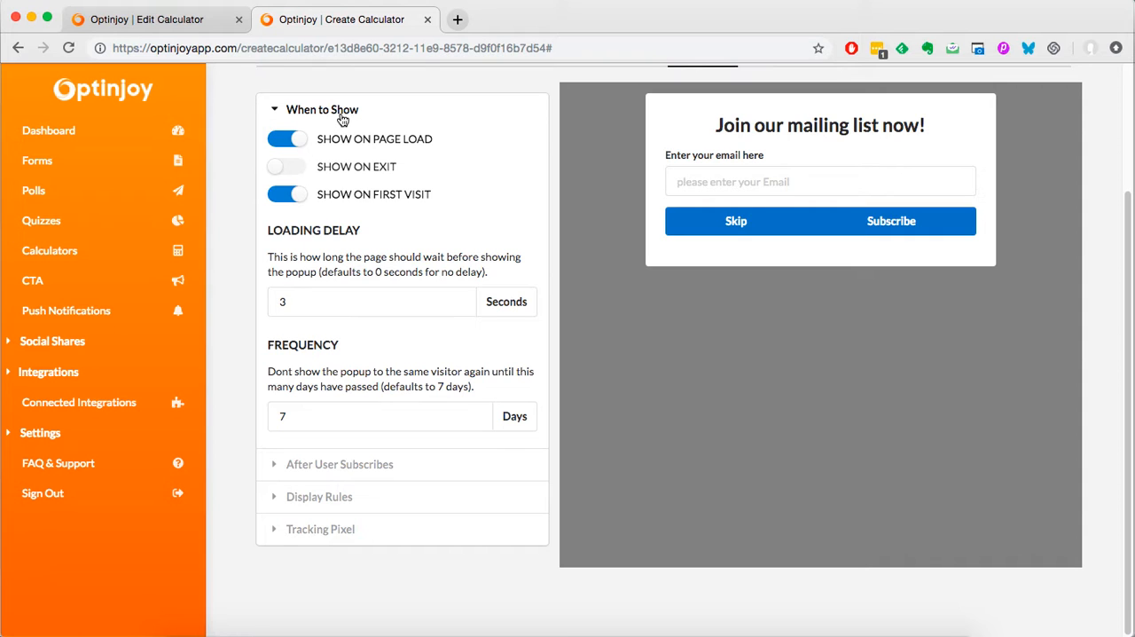
{"action": "left_click", "coordinate": [361, 470]}
{"action": "left_click", "coordinate": [378, 395]}
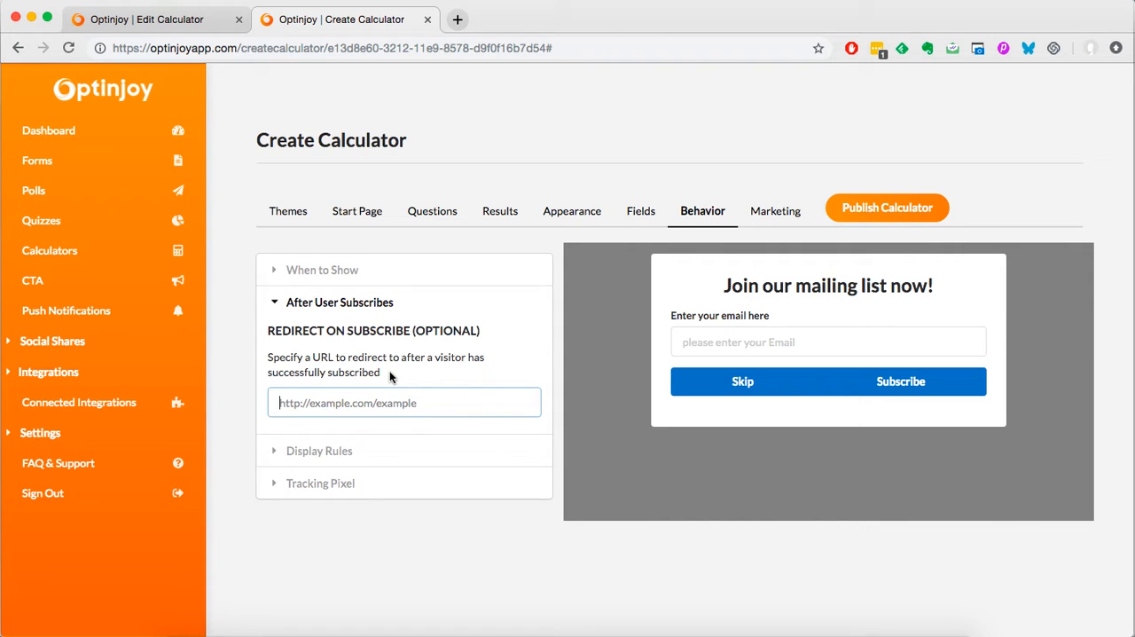
{"action": "left_click", "coordinate": [310, 452]}
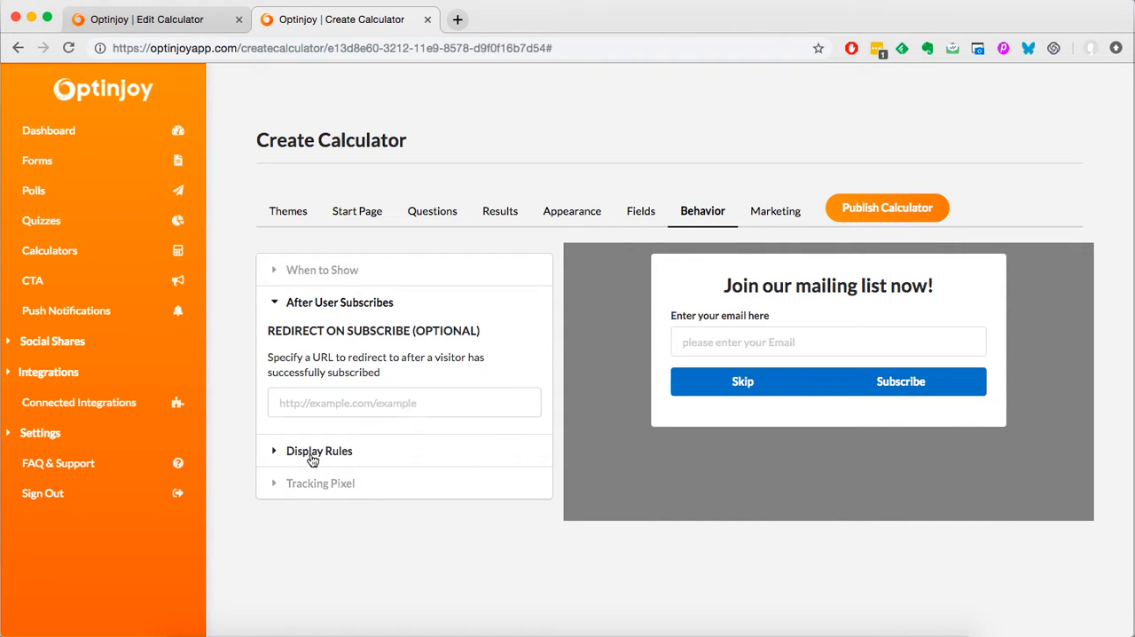
{"action": "scroll", "coordinate": [293, 395], "scroll_direction": "down", "scroll_amount": 1}
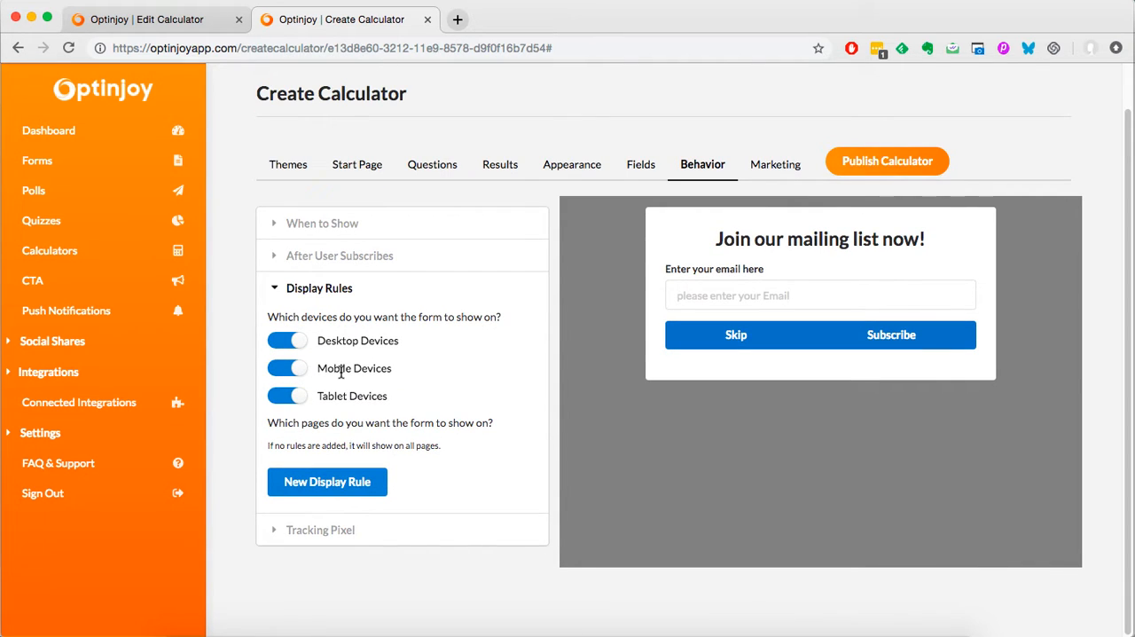
{"action": "left_click", "coordinate": [273, 374]}
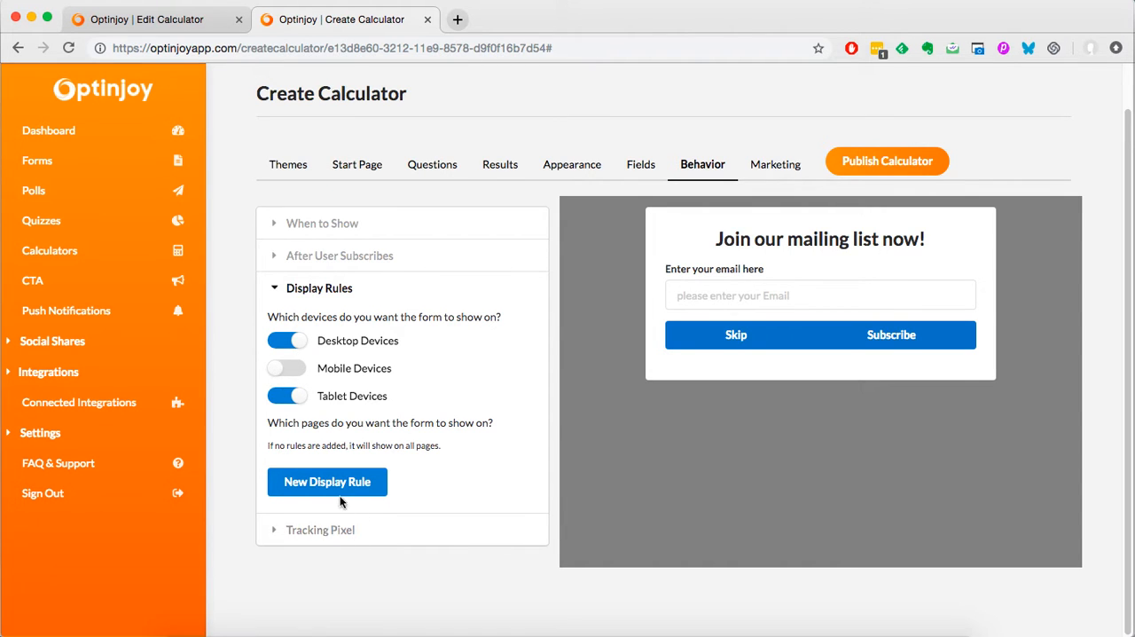
Step: Add a page display rule with "Dont show on", "URLs containing" and the value "/index"
{"action": "left_click", "coordinate": [375, 485]}
{"action": "scroll", "coordinate": [340, 457], "scroll_direction": "down", "scroll_amount": 5}
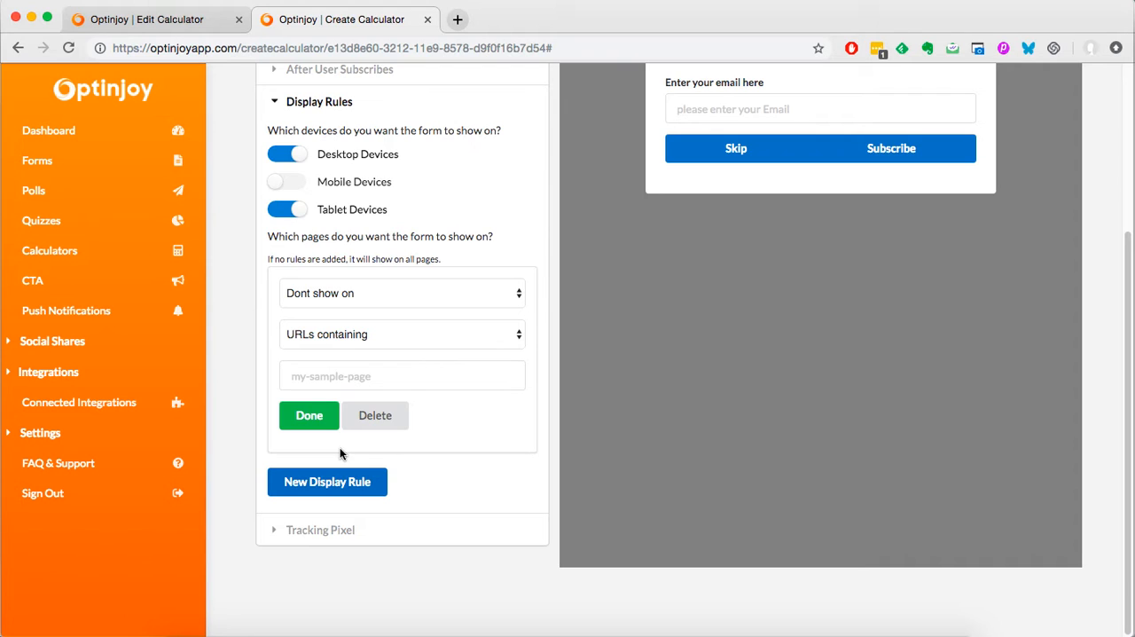
{"action": "left_click", "coordinate": [401, 302]}
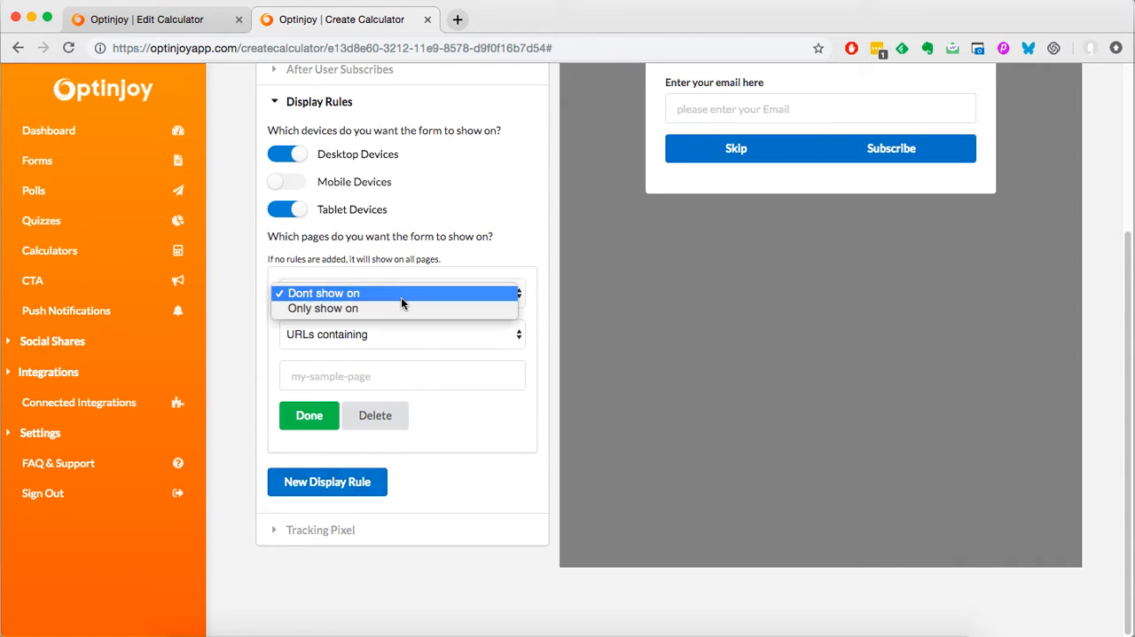
{"action": "left_click", "coordinate": [319, 294]}
{"action": "left_click", "coordinate": [378, 380]}
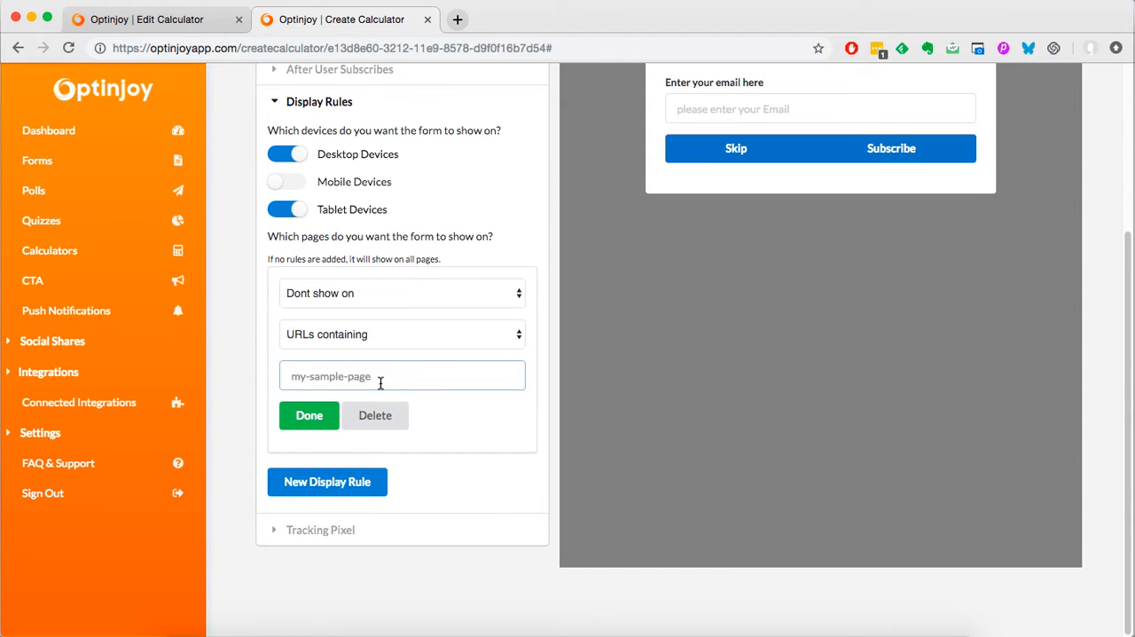
{"action": "type", "text": "/index"}
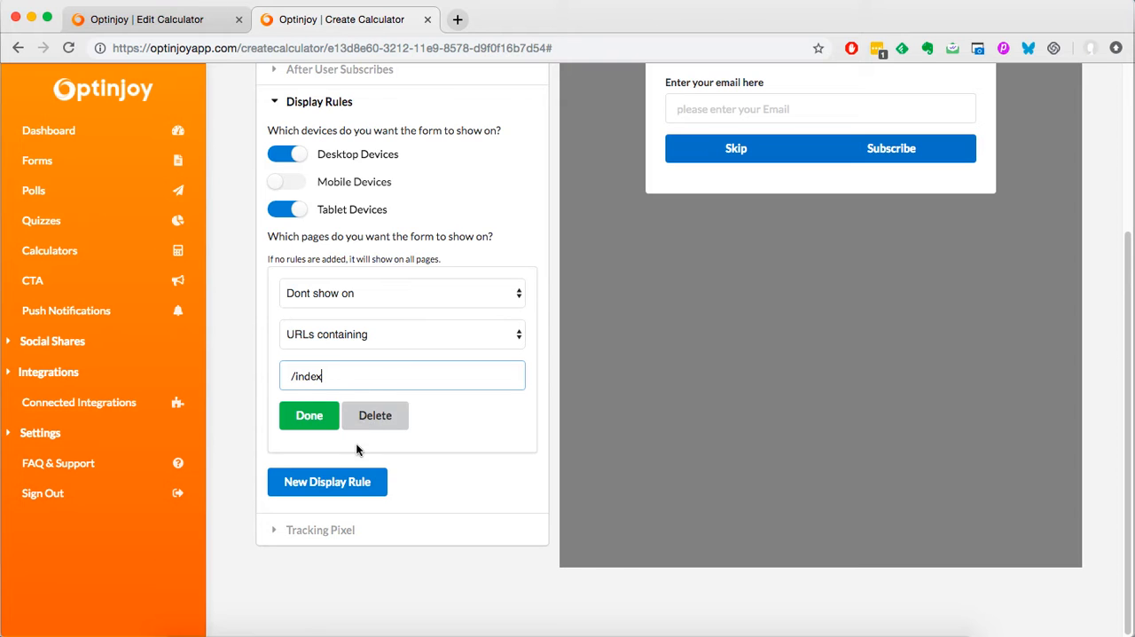
Step: Review the tracking pixel setting and the MailChimp and GetResponse list options for the calculator
{"action": "left_click", "coordinate": [330, 536]}
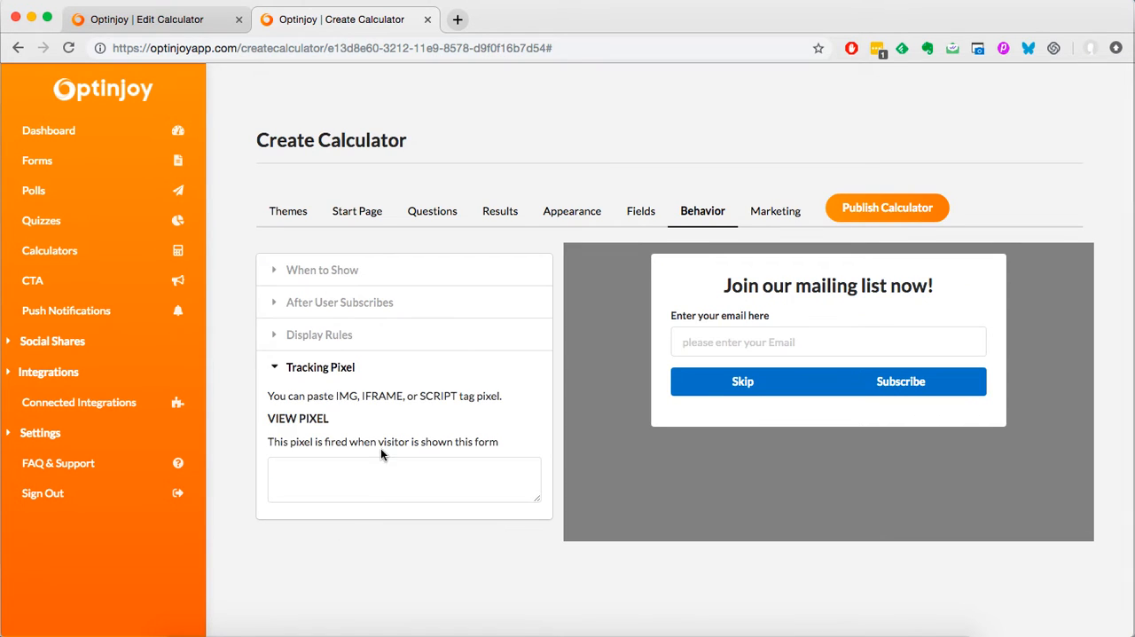
{"action": "left_click", "coordinate": [432, 488]}
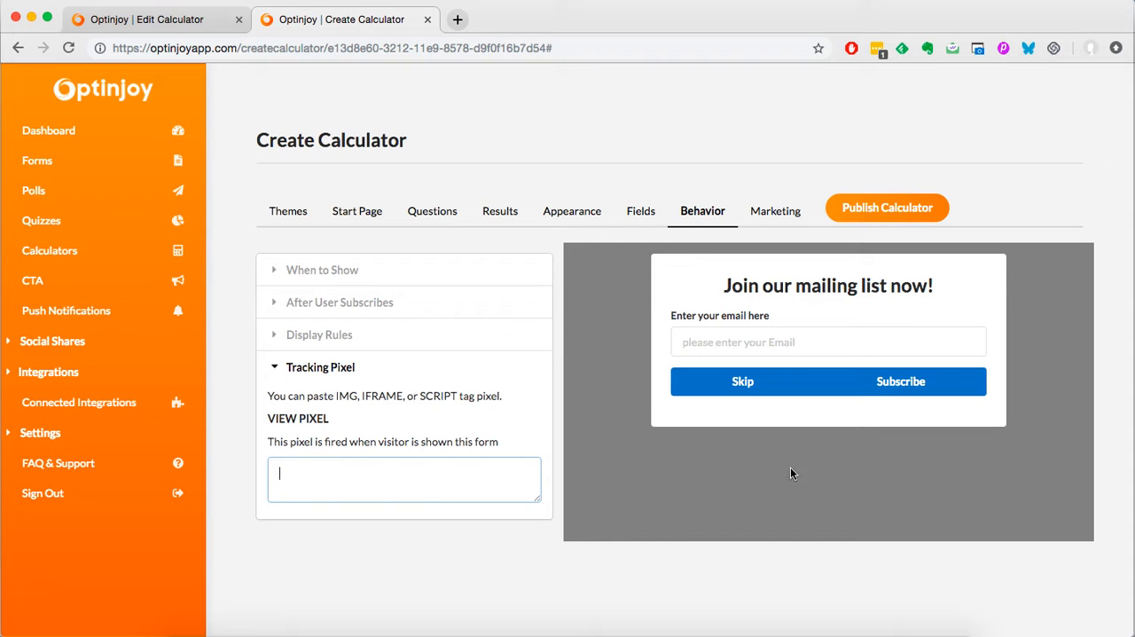
{"action": "left_click", "coordinate": [773, 217]}
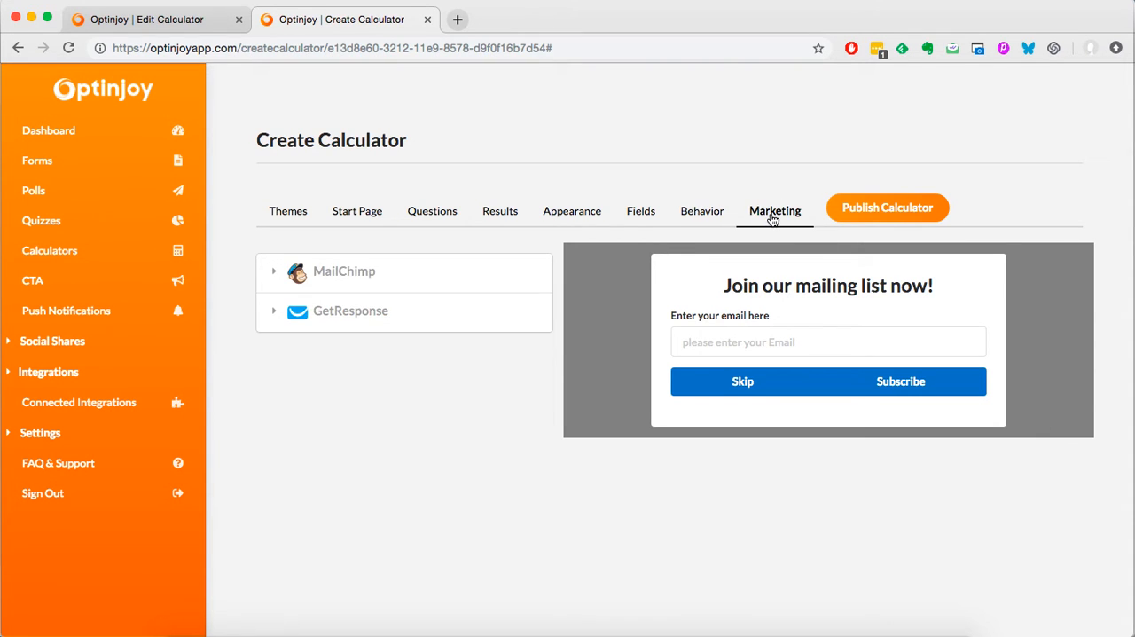
{"action": "left_click", "coordinate": [364, 288]}
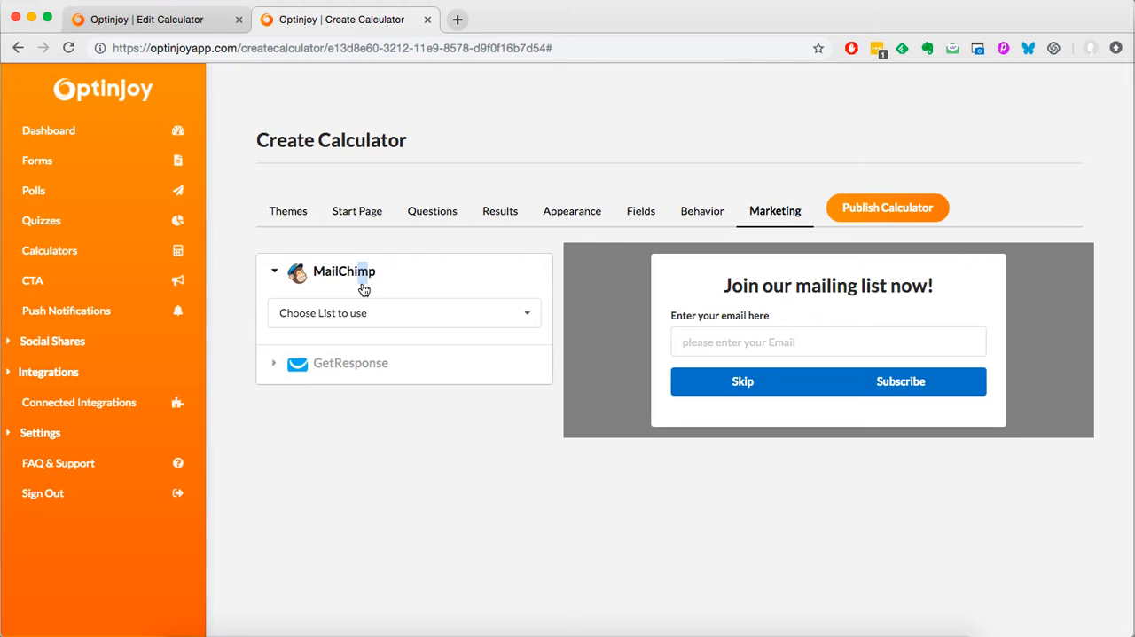
{"action": "left_click", "coordinate": [346, 379]}
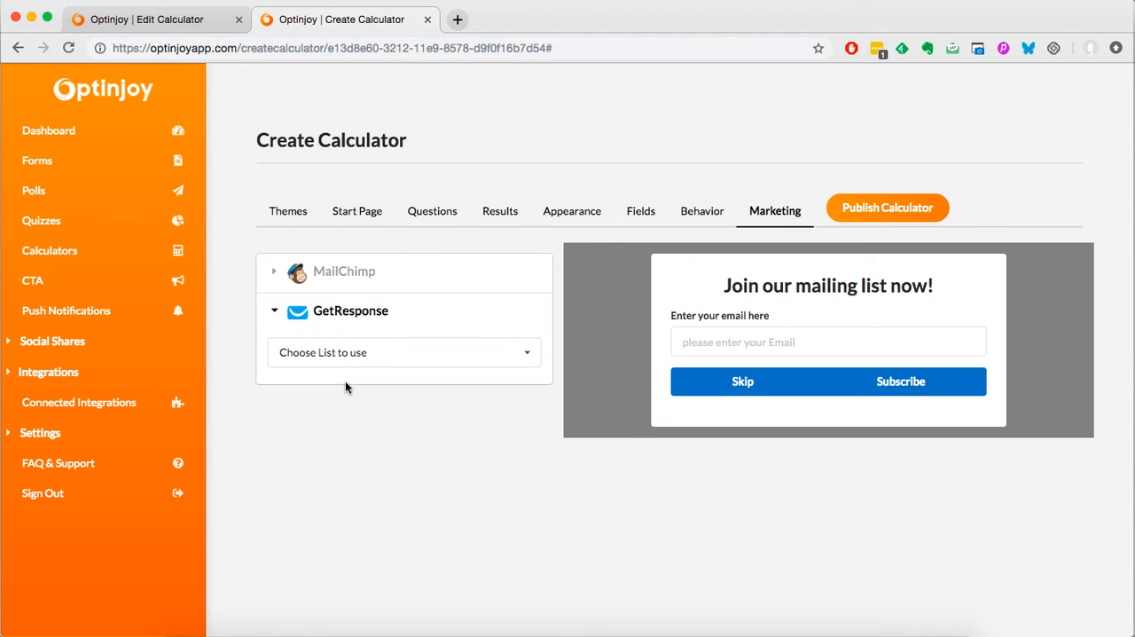
Step: Publish the calculator, look over its site code and hosted link, and return to the list of calculators
{"action": "left_click", "coordinate": [910, 210]}
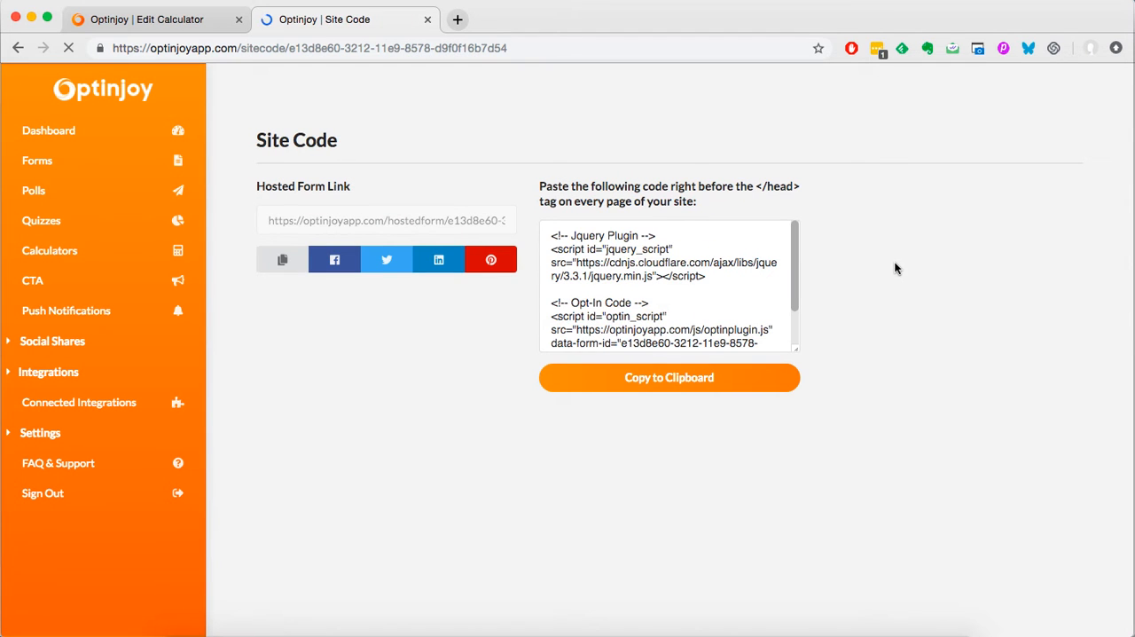
{"action": "scroll", "coordinate": [775, 289], "scroll_direction": "down", "scroll_amount": 2}
{"action": "scroll", "coordinate": [709, 293], "scroll_direction": "up", "scroll_amount": 2}
{"action": "left_click", "coordinate": [133, 254]}
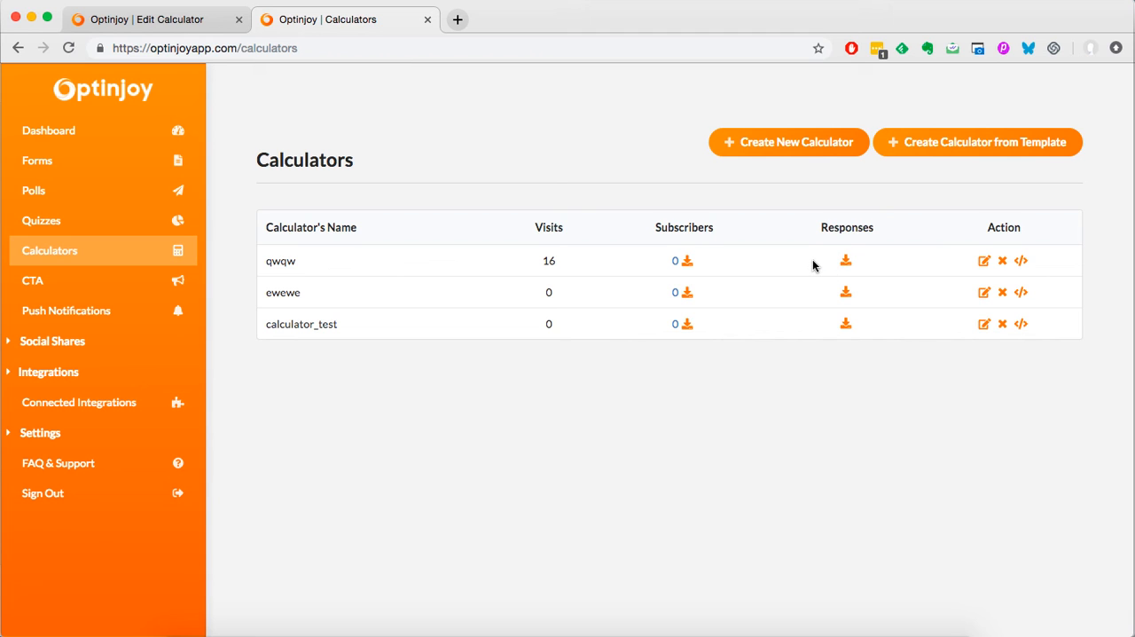
{"action": "left_click", "coordinate": [895, 631]}
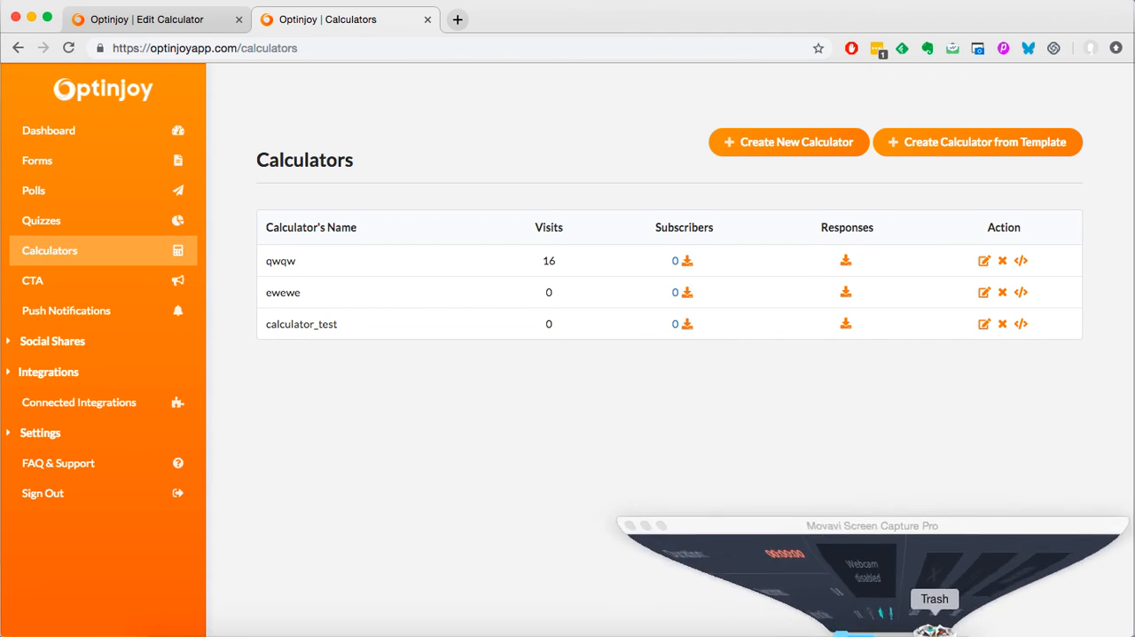